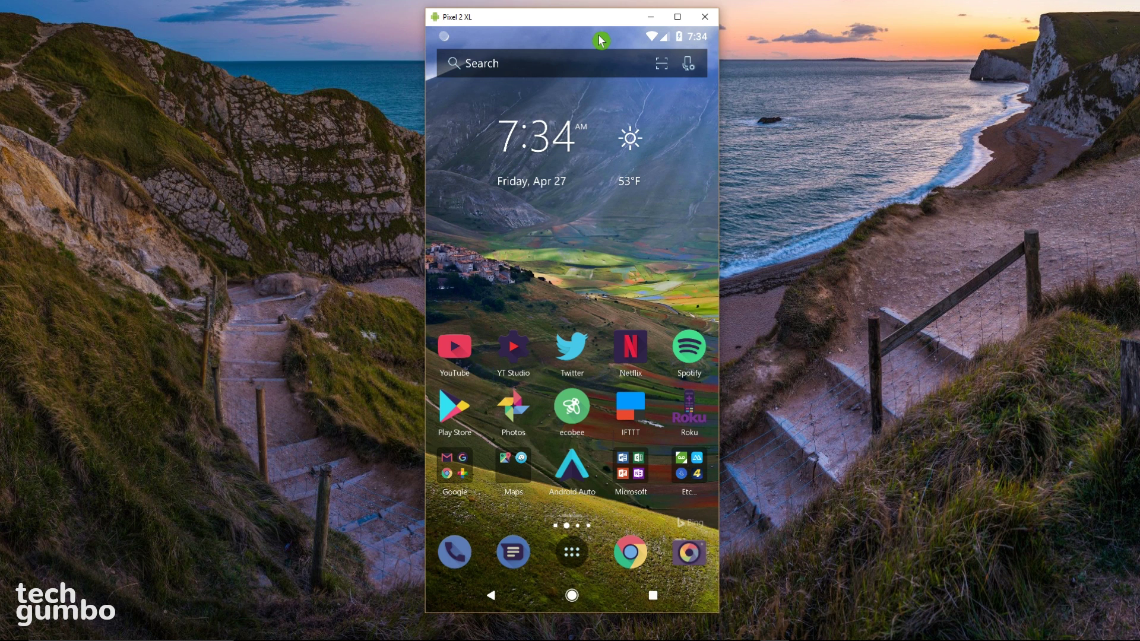
Open the Home app choice under Settings > Apps & notifications > Default apps.
drag(600, 41, 610, 231)
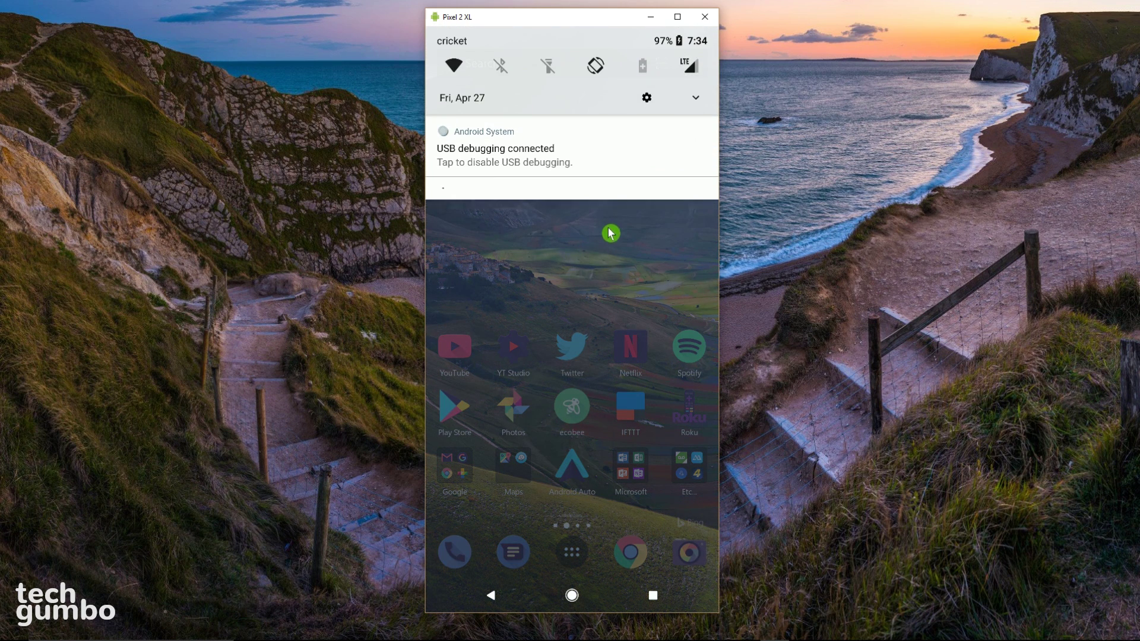
click(649, 99)
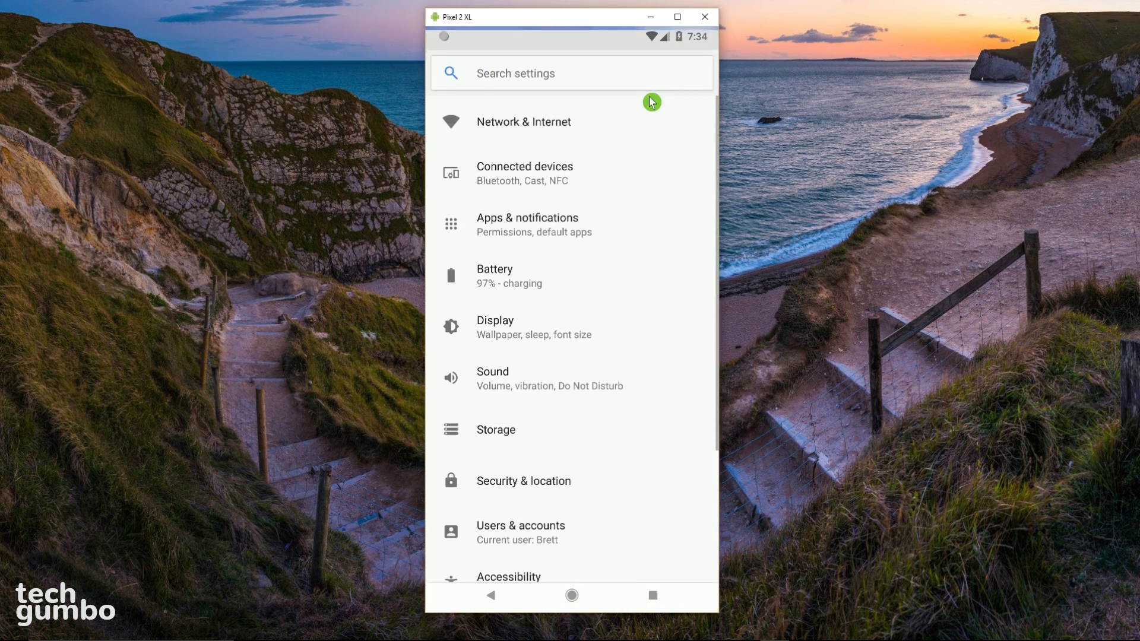
click(555, 230)
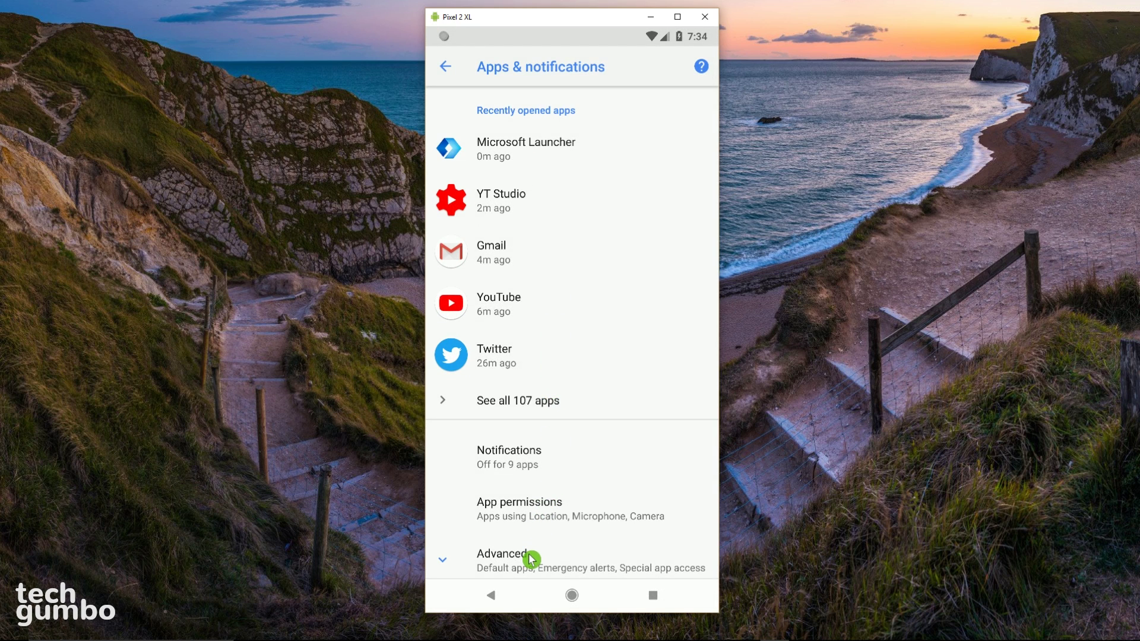
click(519, 568)
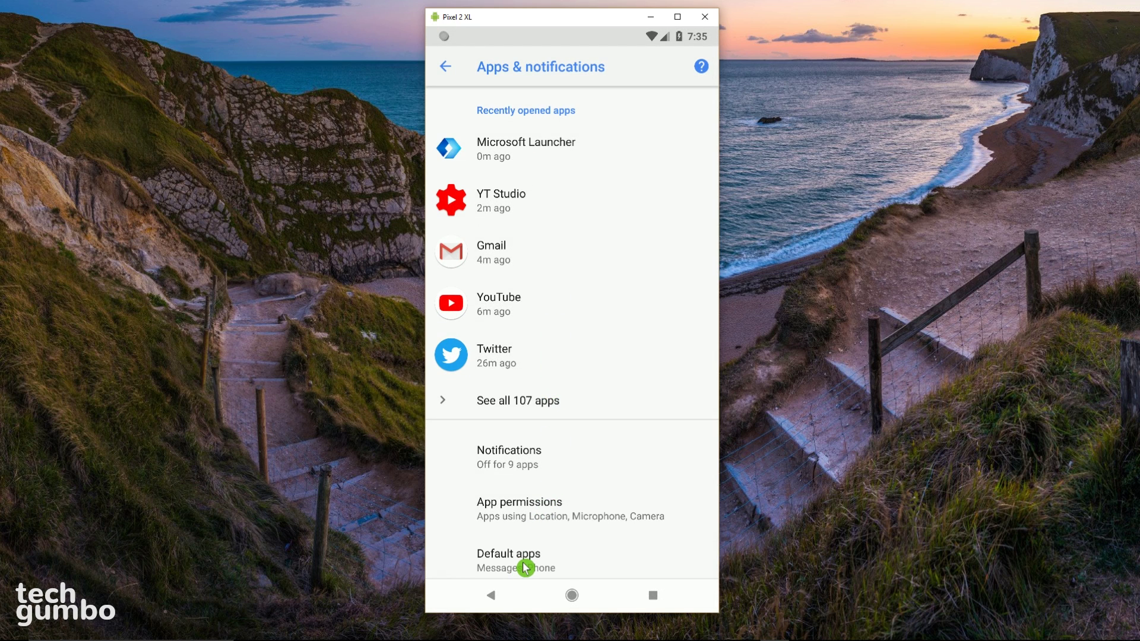
click(525, 567)
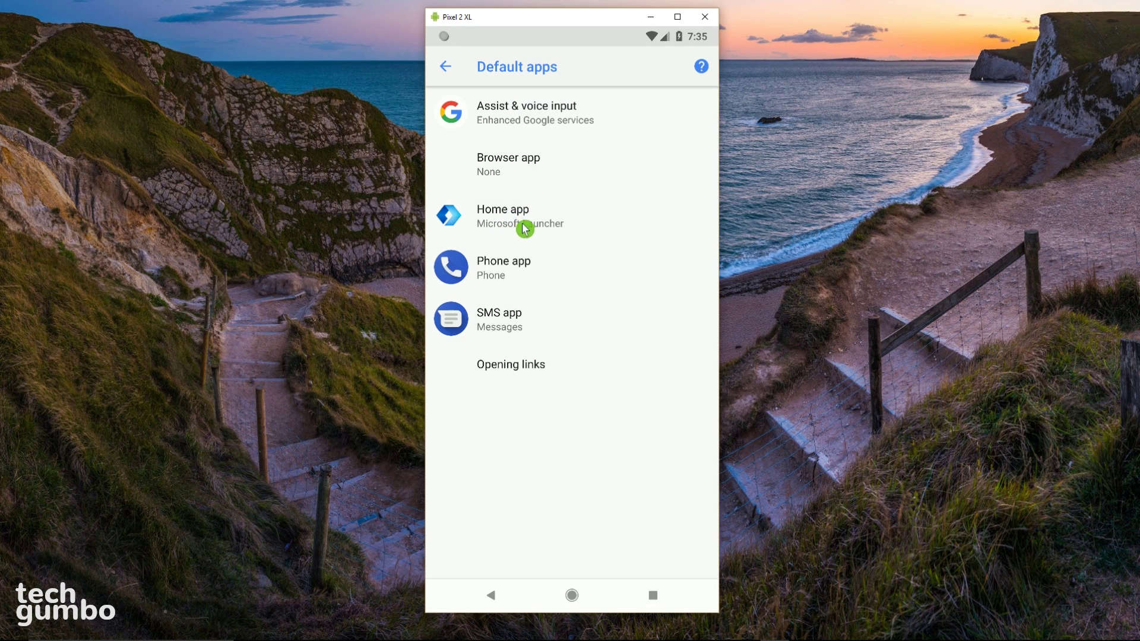
click(518, 219)
Switch the home app to Nova, then Pixel Launcher, then back to Microsoft Launcher.
click(696, 185)
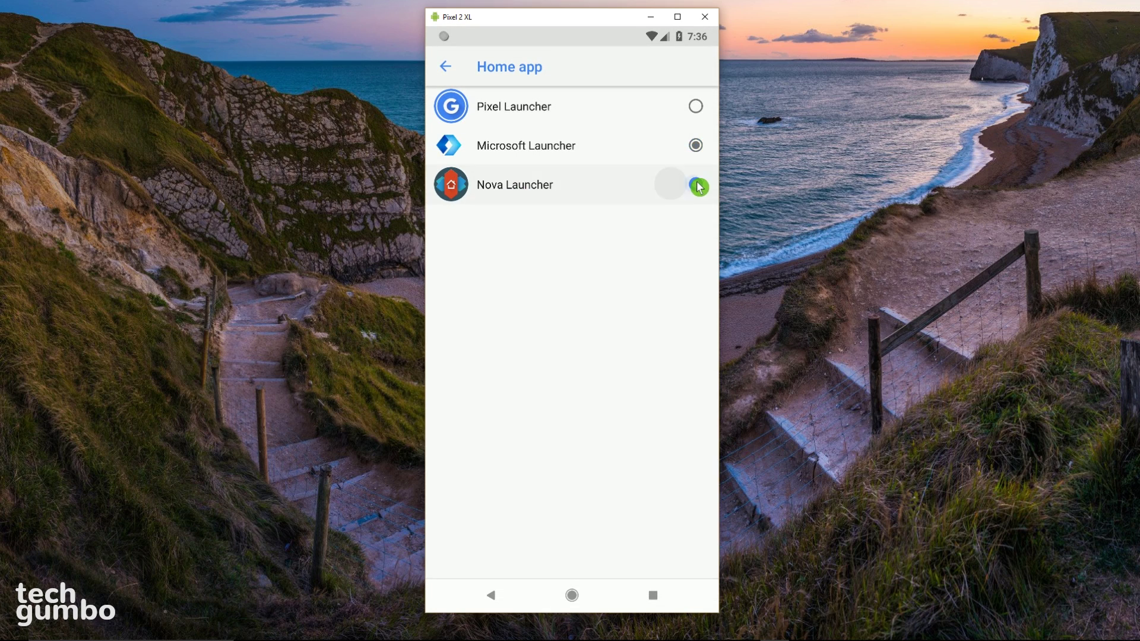
click(699, 108)
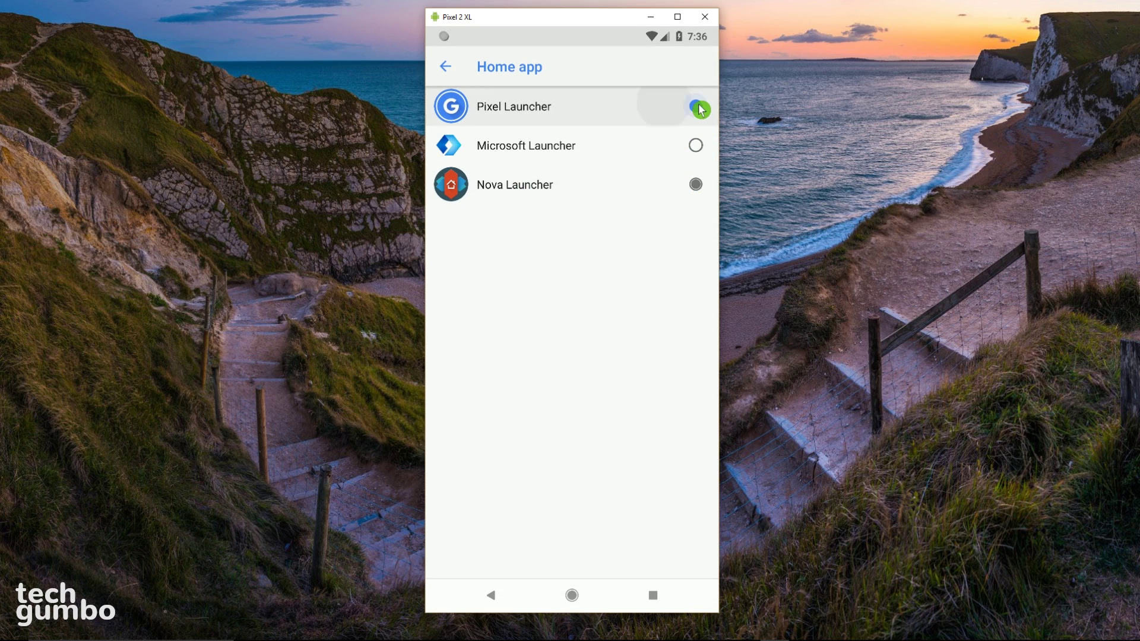
click(698, 151)
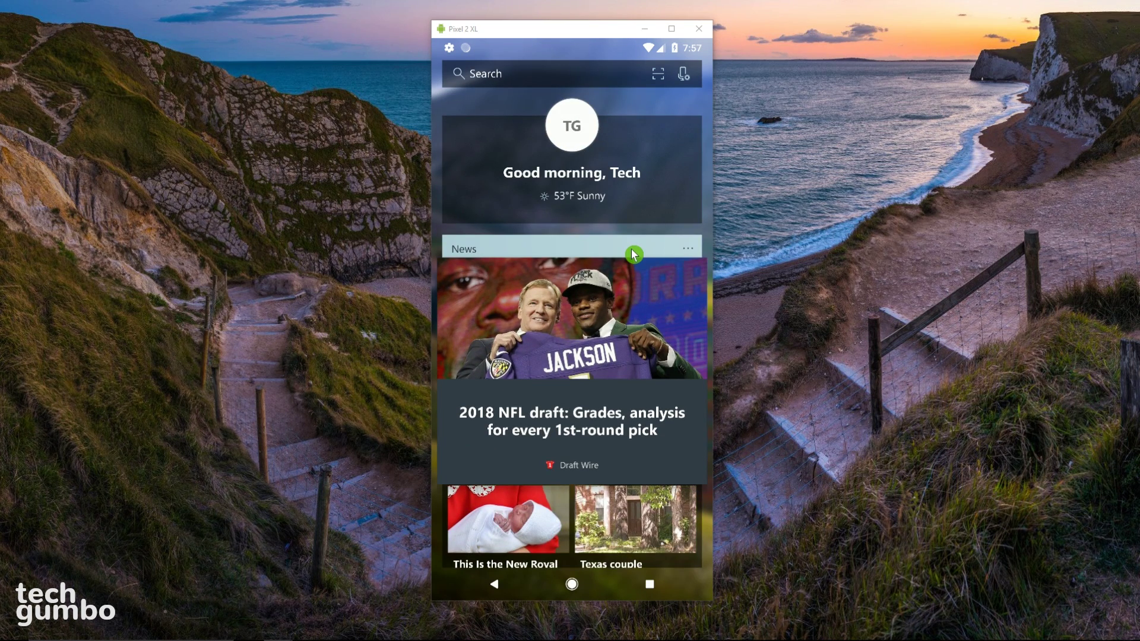
click(692, 249)
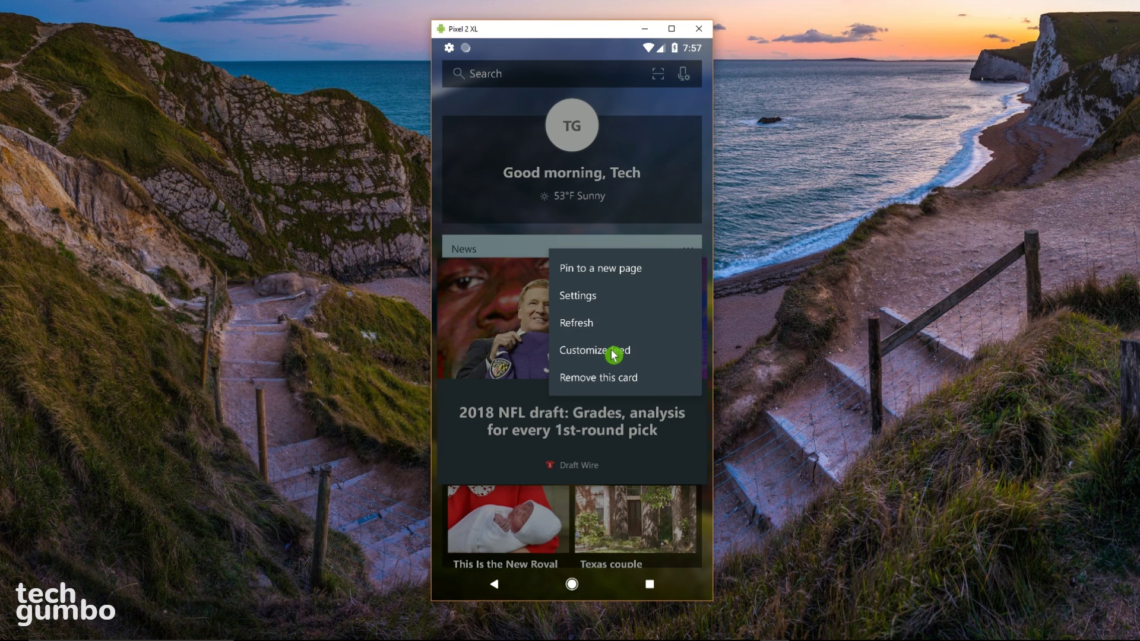
click(612, 352)
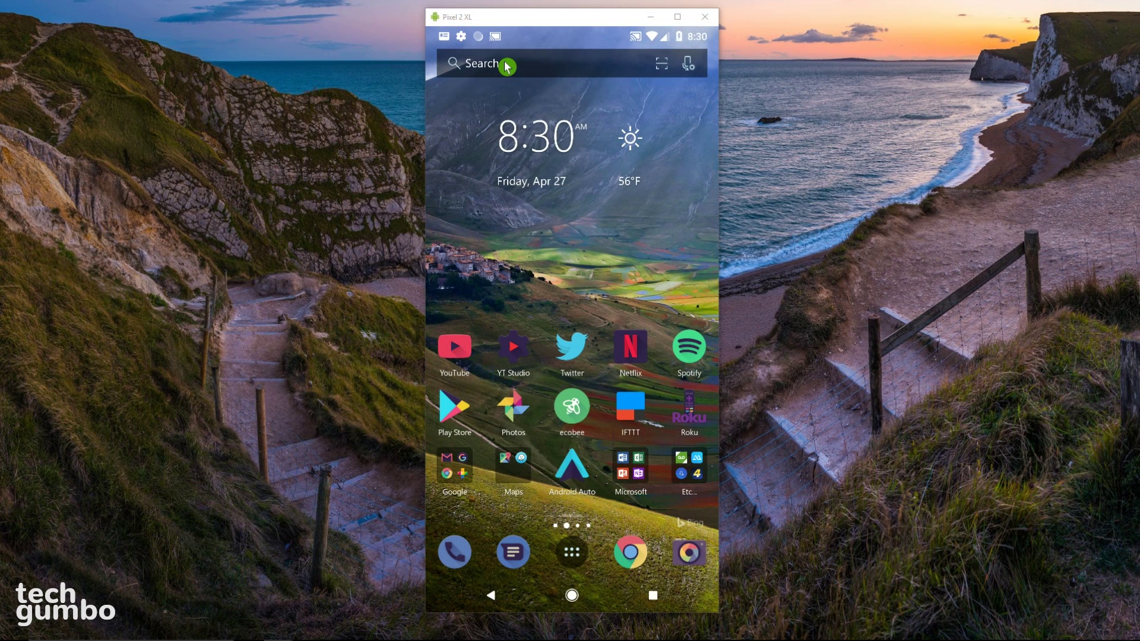
Ask Cortana a voice question from the search bar, then ask Google Assistant by long-pressing Home.
click(507, 66)
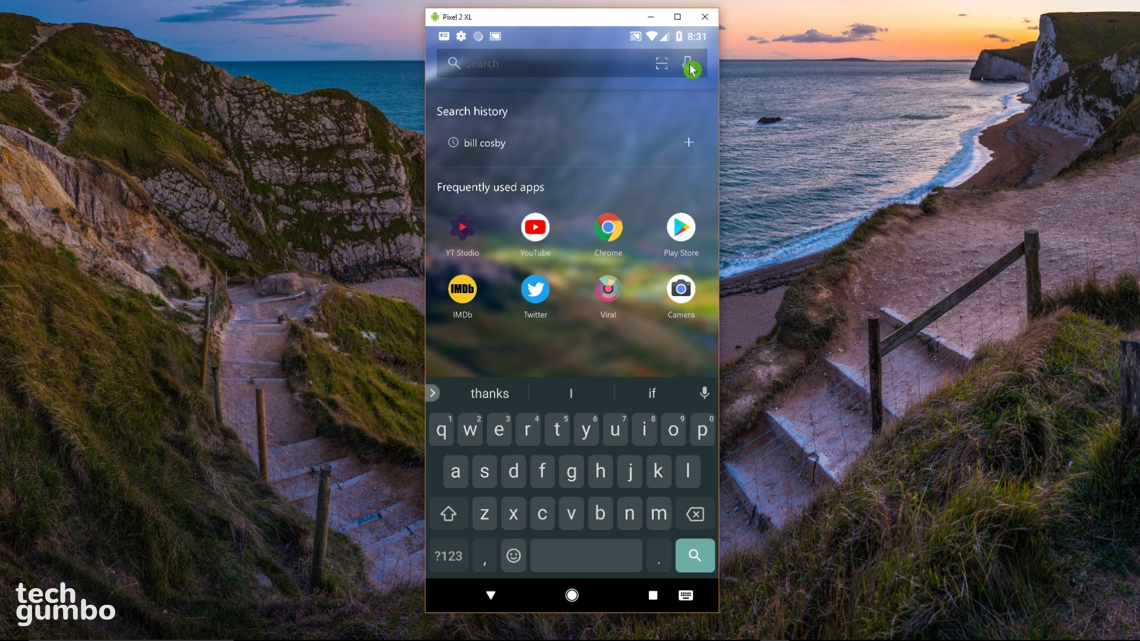
click(690, 65)
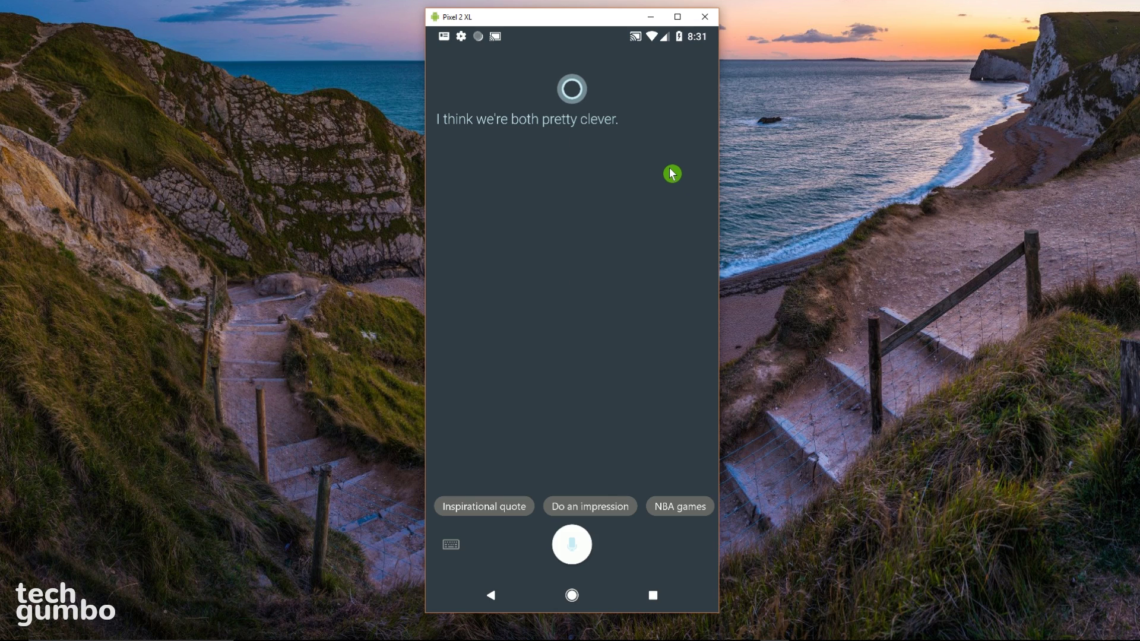
click(575, 596)
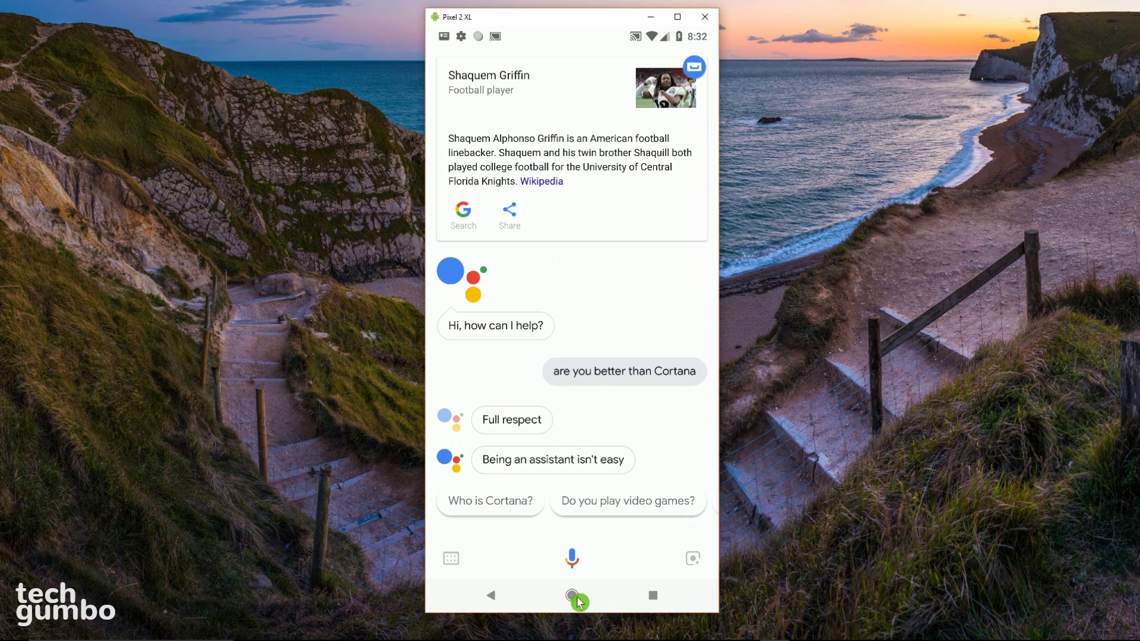
click(576, 596)
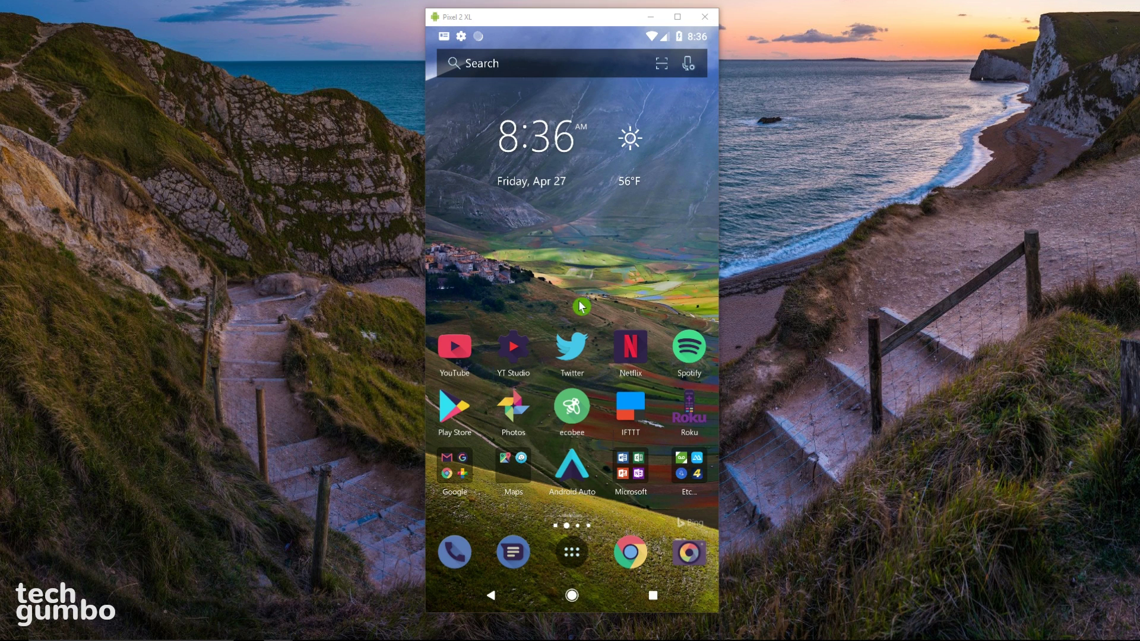
Set the app drawer to Horizontal layout from its ... menu, then go back home.
click(574, 556)
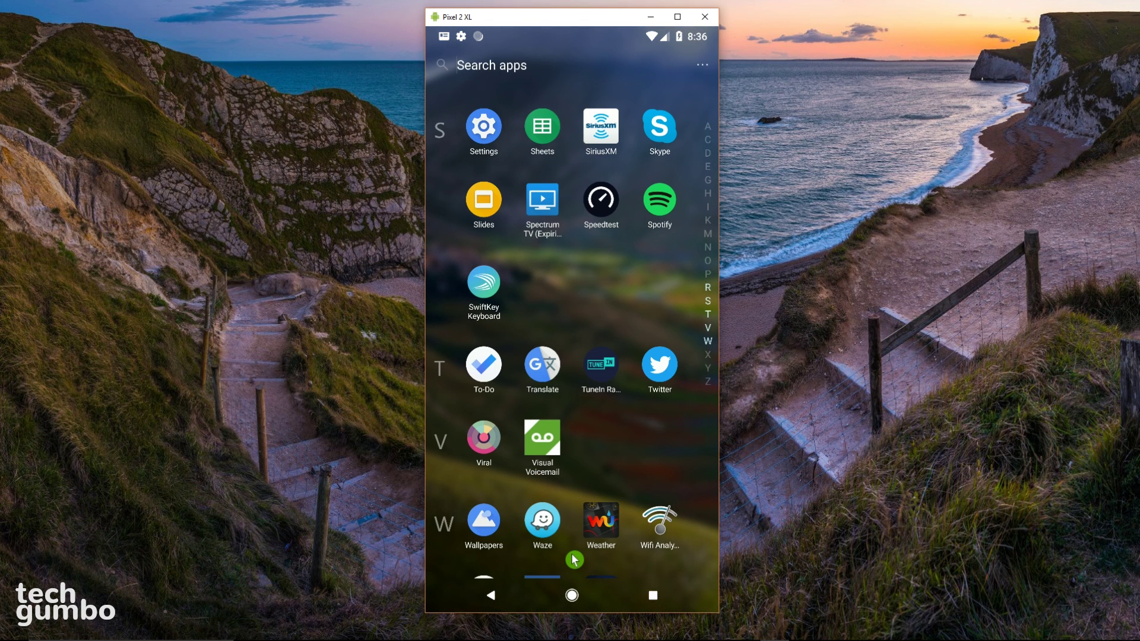
drag(685, 451, 706, 69)
click(706, 69)
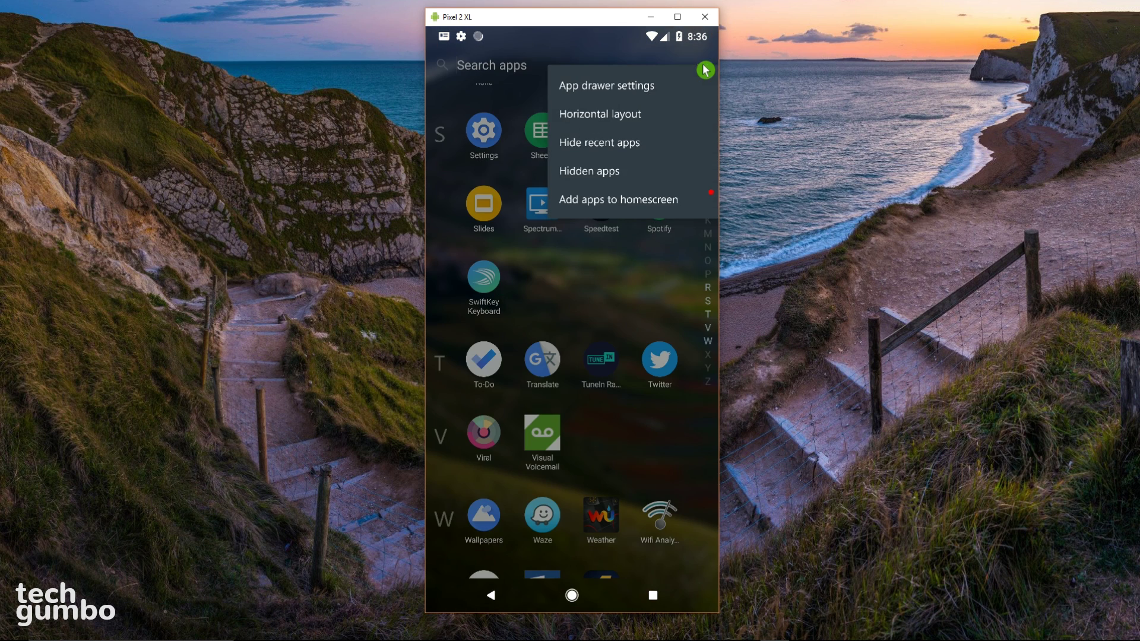
click(619, 115)
click(572, 595)
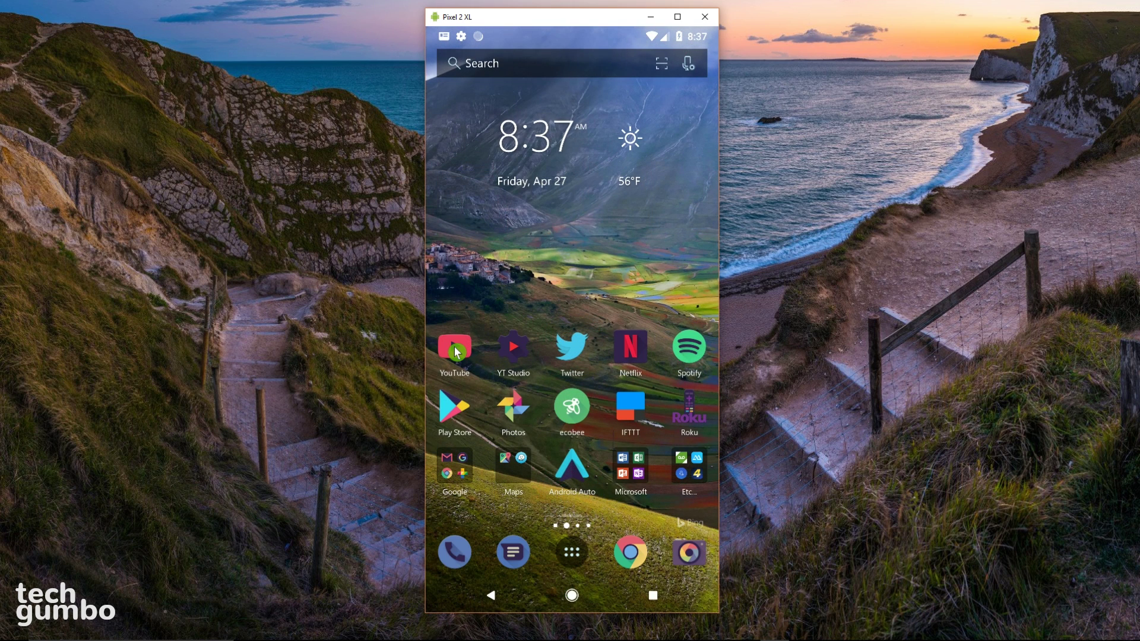
Edit the YouTube icon, trying the round and grey options before keeping the red one.
mouse_move(454, 347)
mouse_down()
mouse_move(495, 255)
mouse_move(500, 294)
mouse_move(482, 214)
mouse_up()
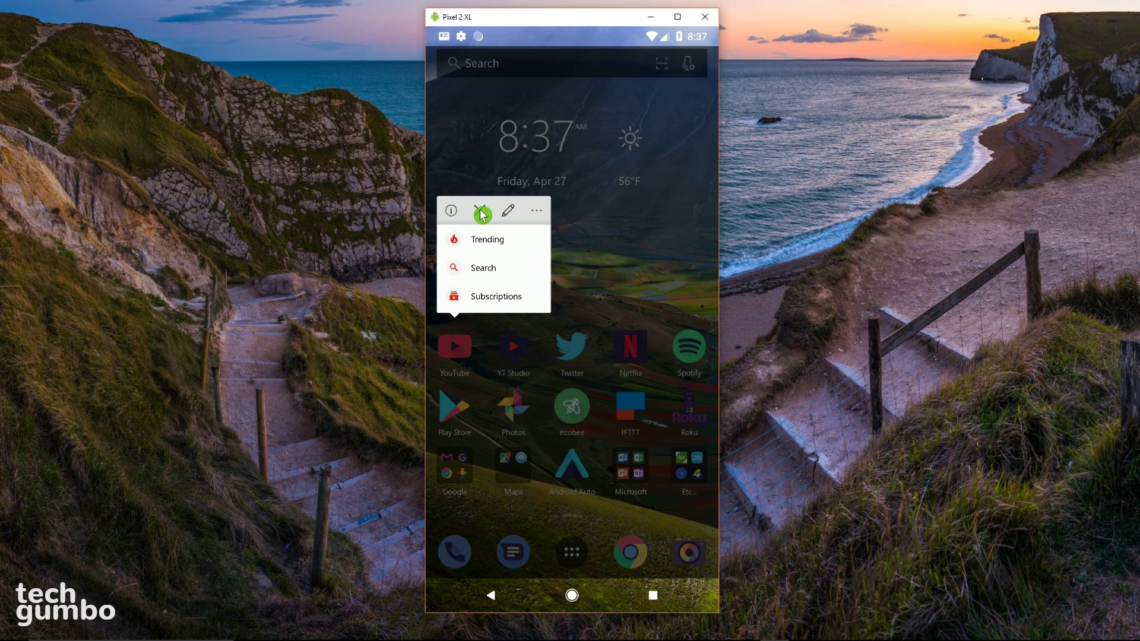
click(511, 213)
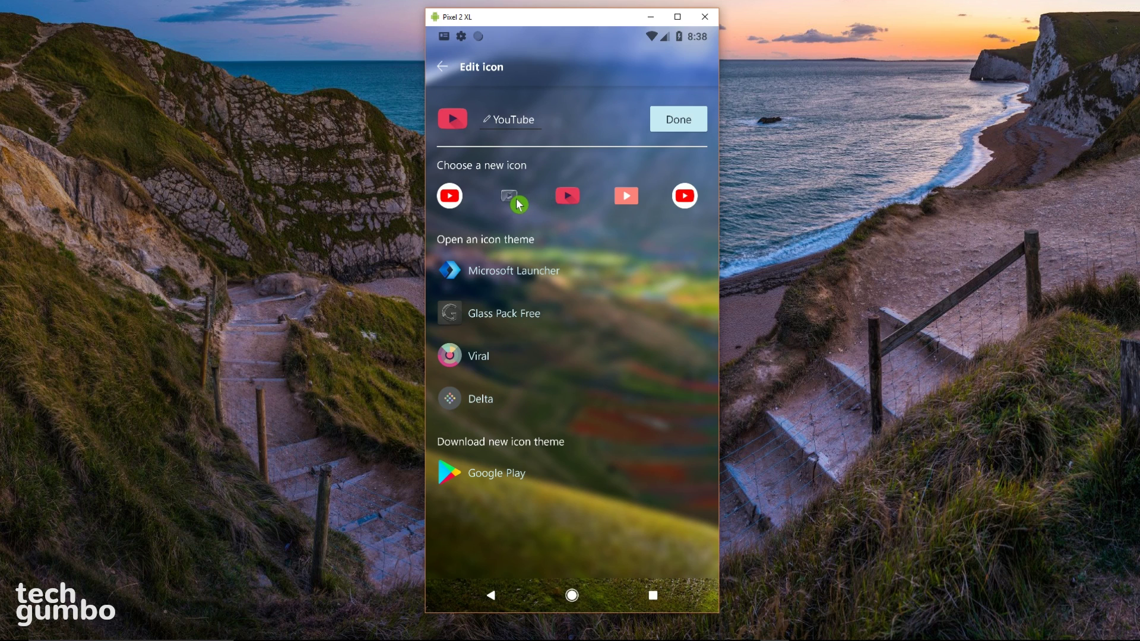
click(450, 197)
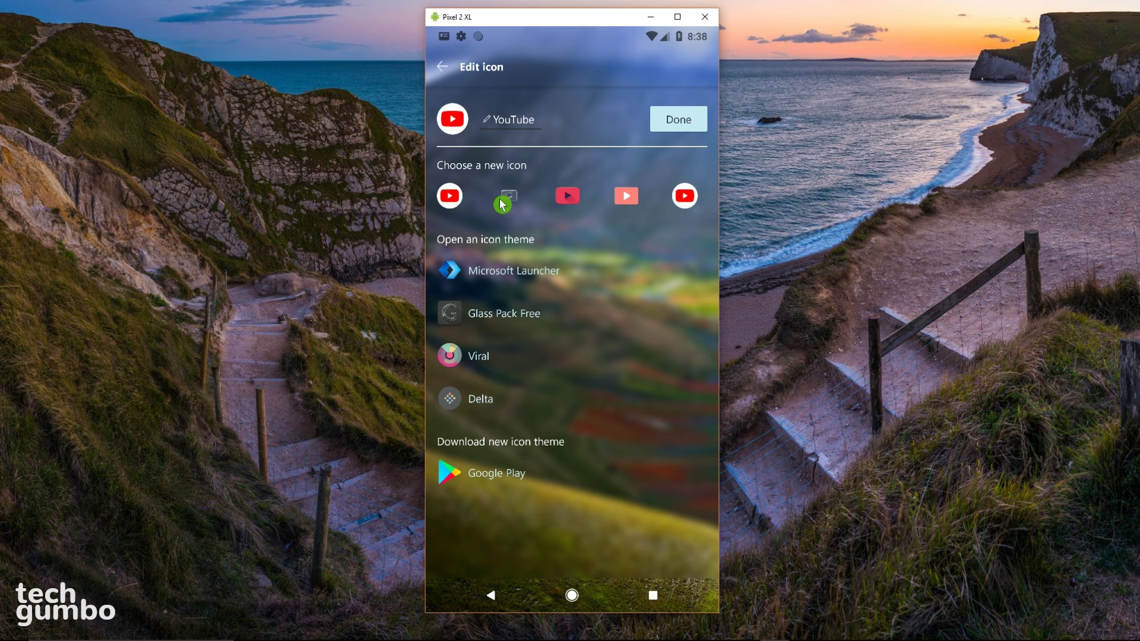
click(510, 199)
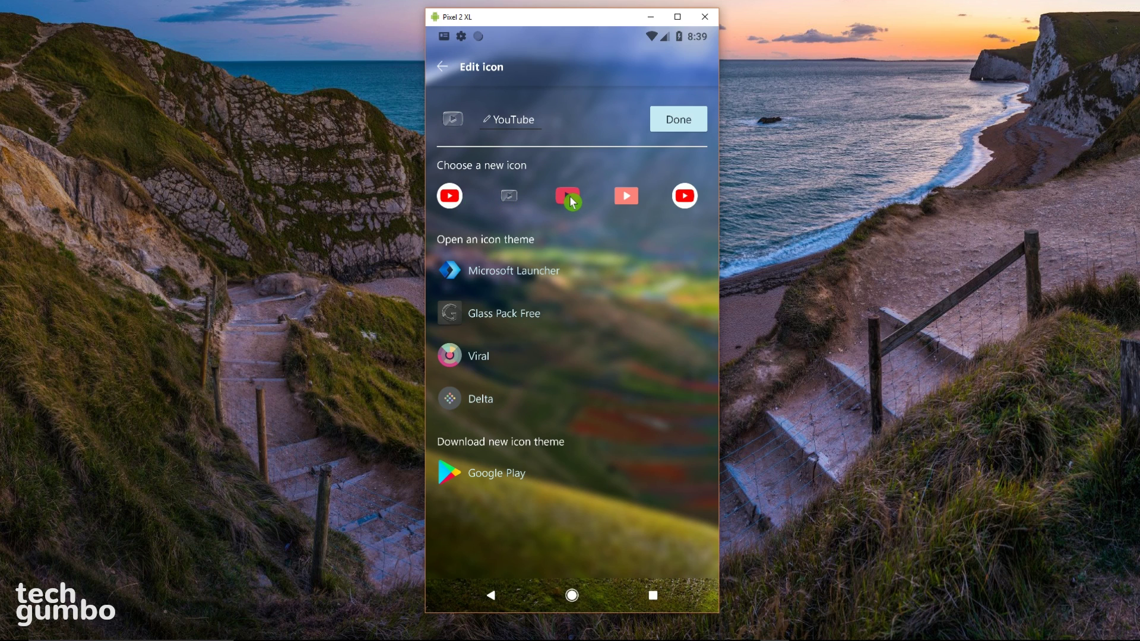
click(569, 195)
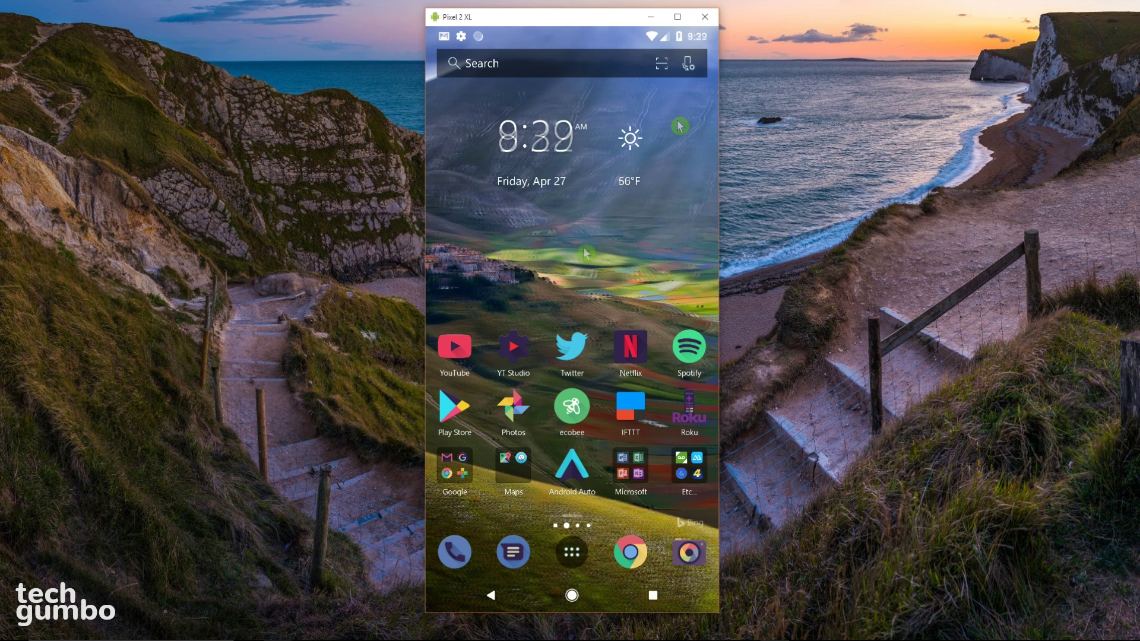
Browse the home-screen page thumbnails and the Add widgets list, then open Launcher Settings.
click(584, 250)
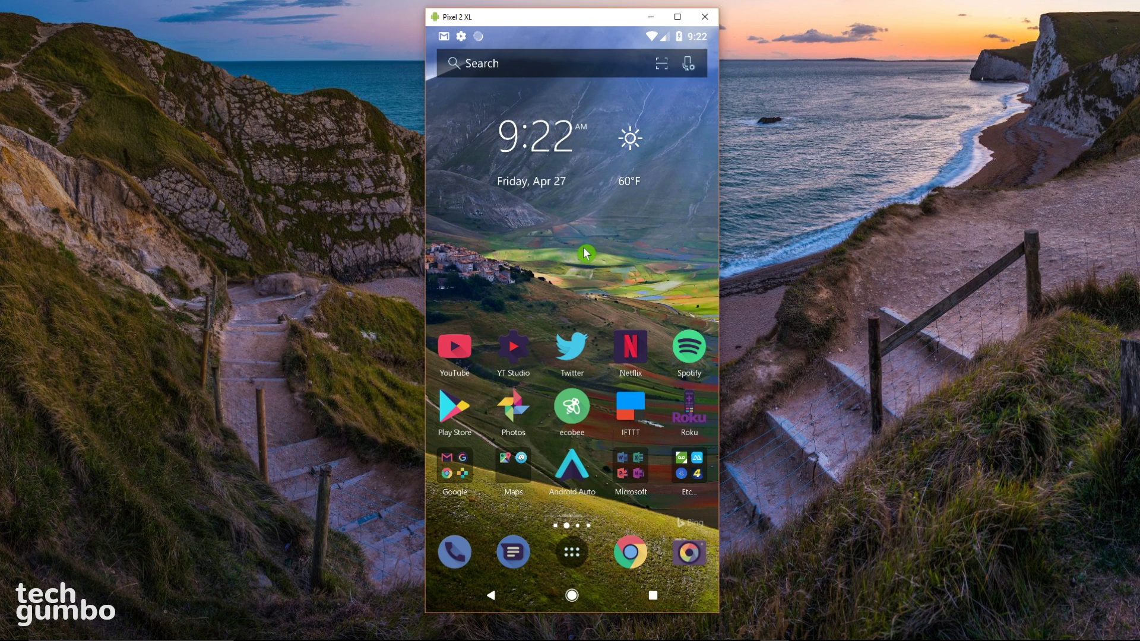
drag(592, 254, 652, 263)
drag(545, 270, 438, 267)
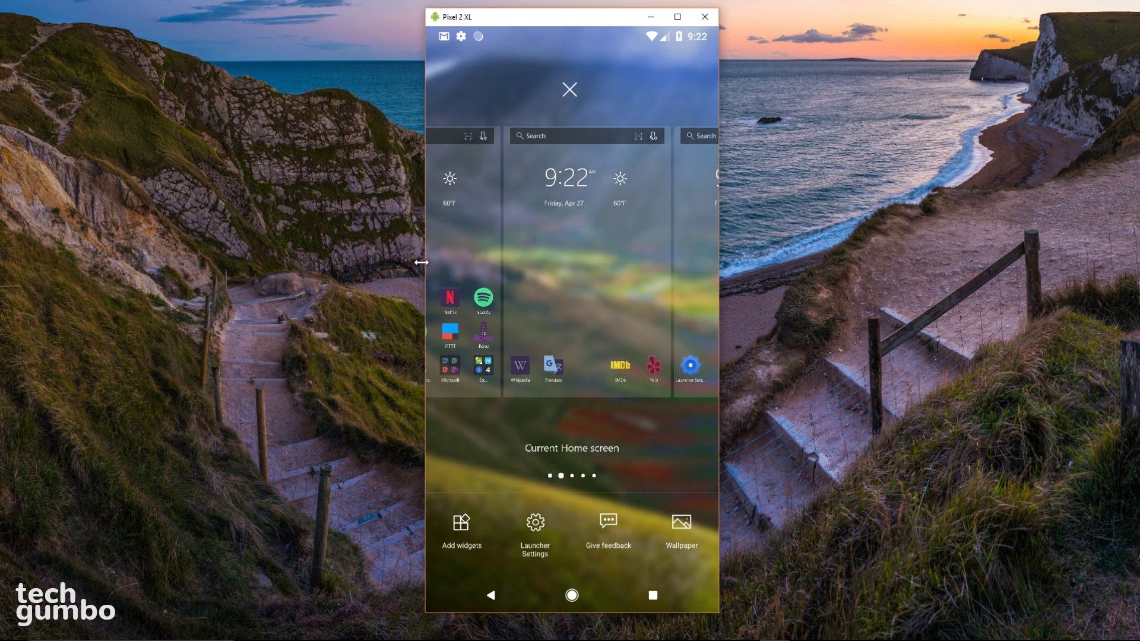
click(461, 534)
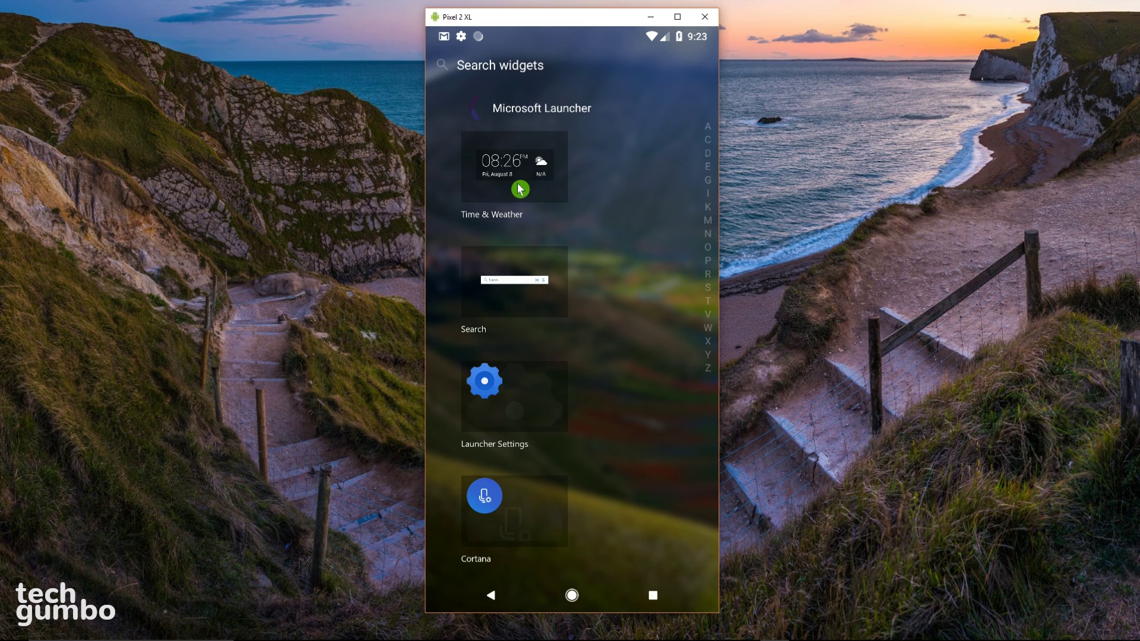
right_click(519, 189)
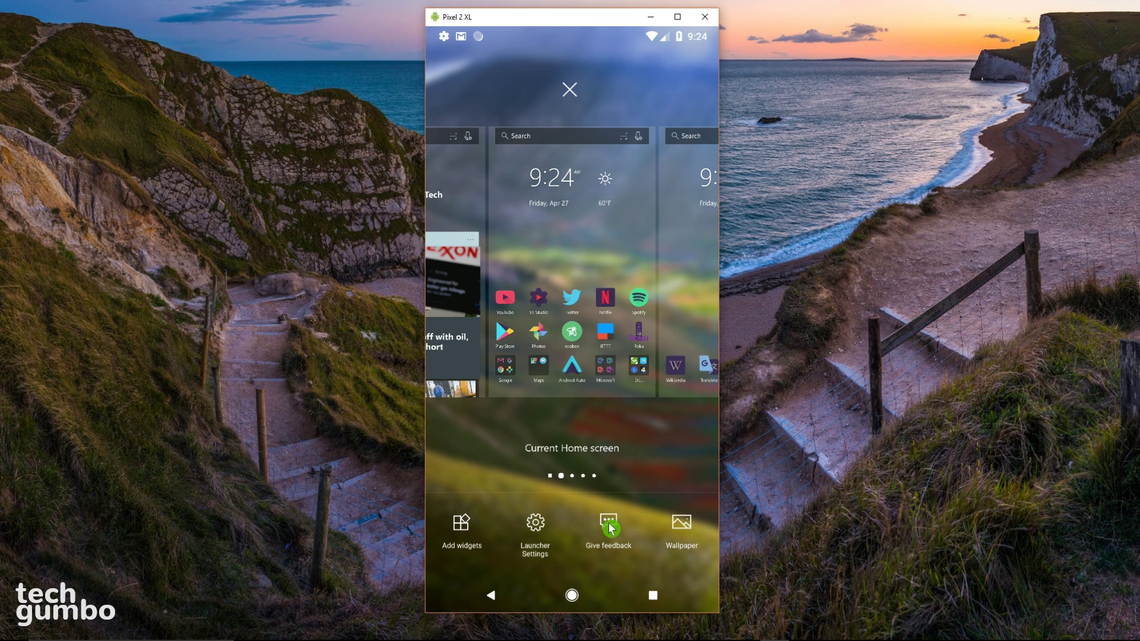
click(535, 530)
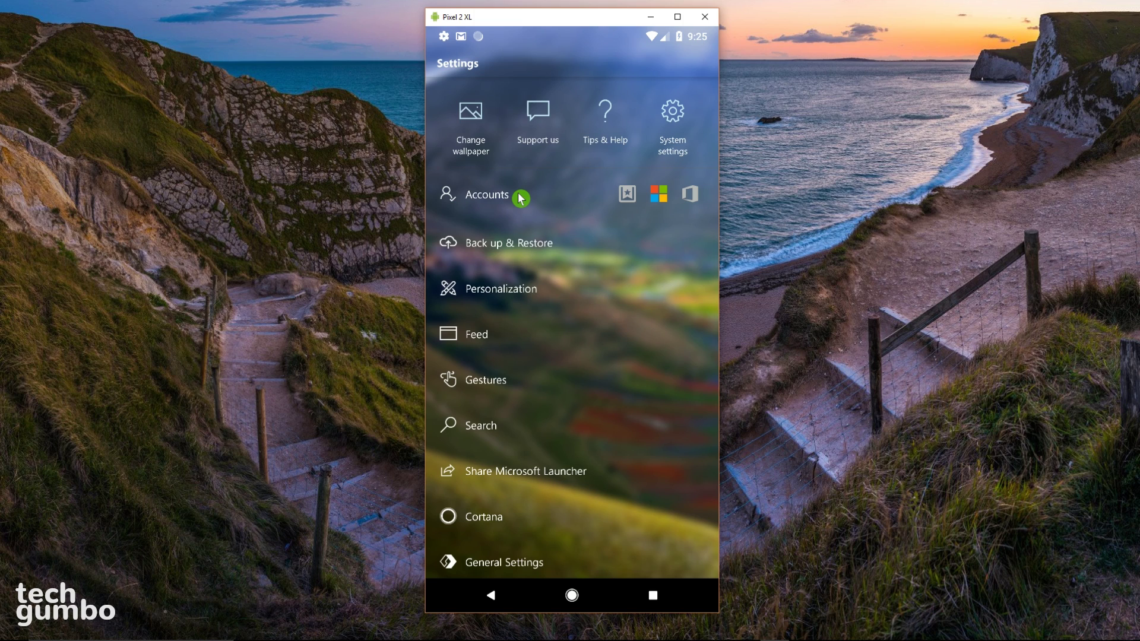
Check Back up & Restore, then browse the Select a wallpaper list under Personalization > Wallpaper.
click(507, 244)
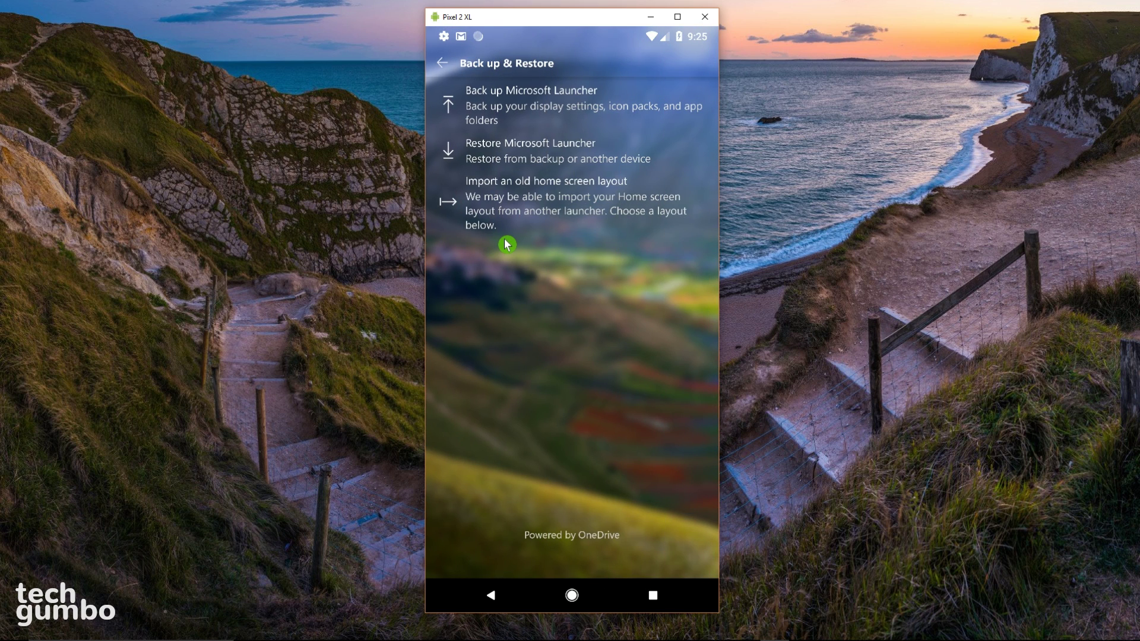
click(443, 63)
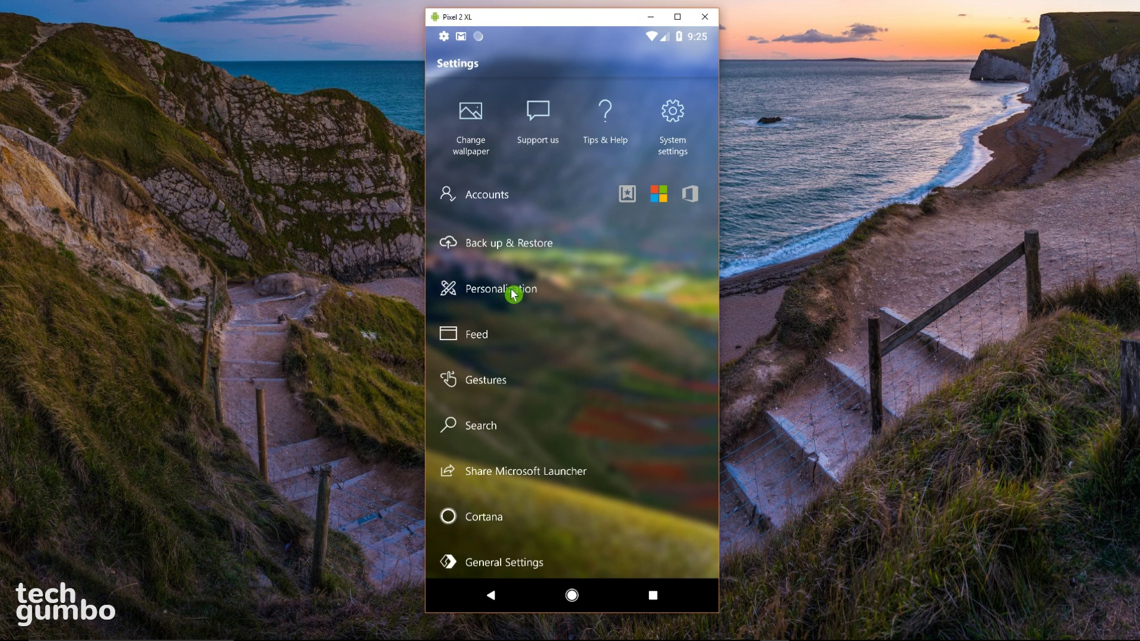
click(530, 290)
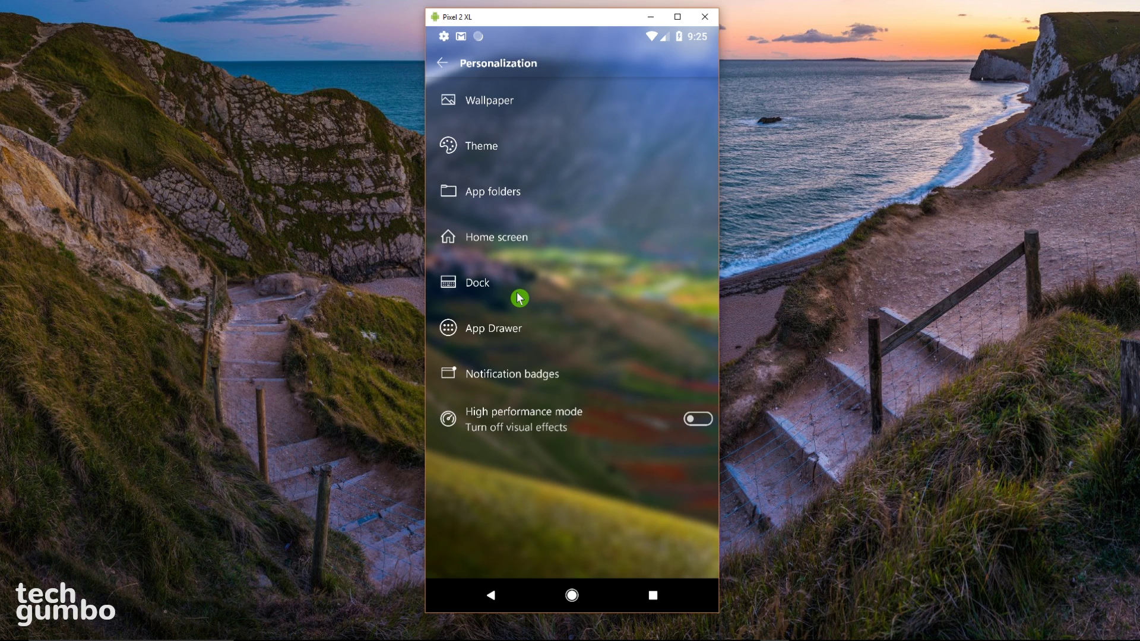
click(494, 107)
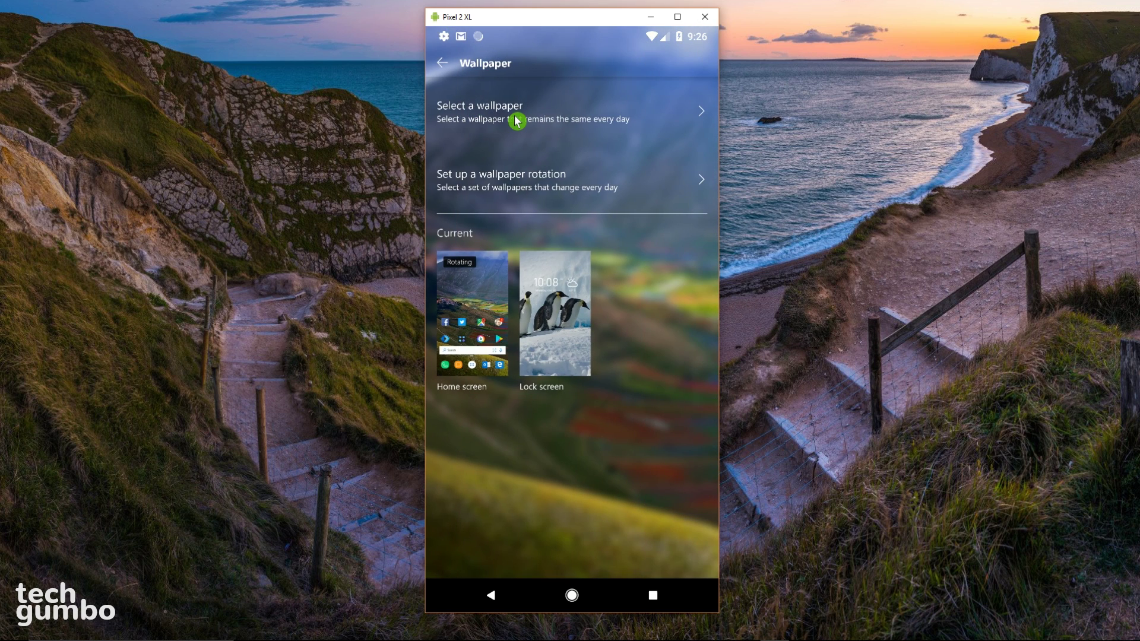
click(516, 120)
scroll(548, 203, down, 5)
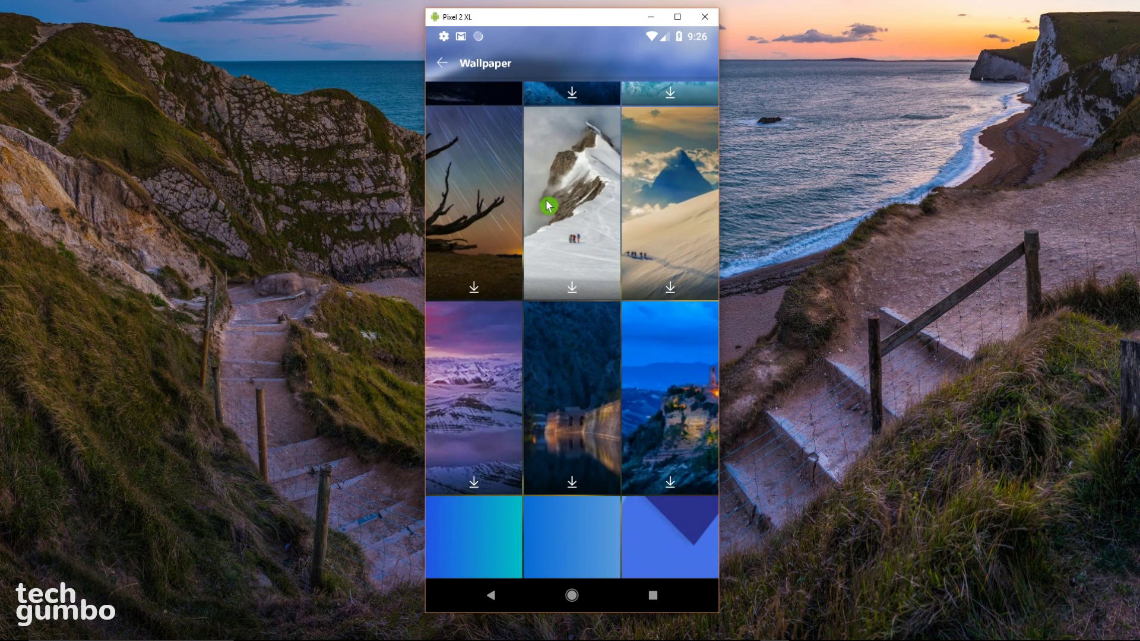
click(443, 64)
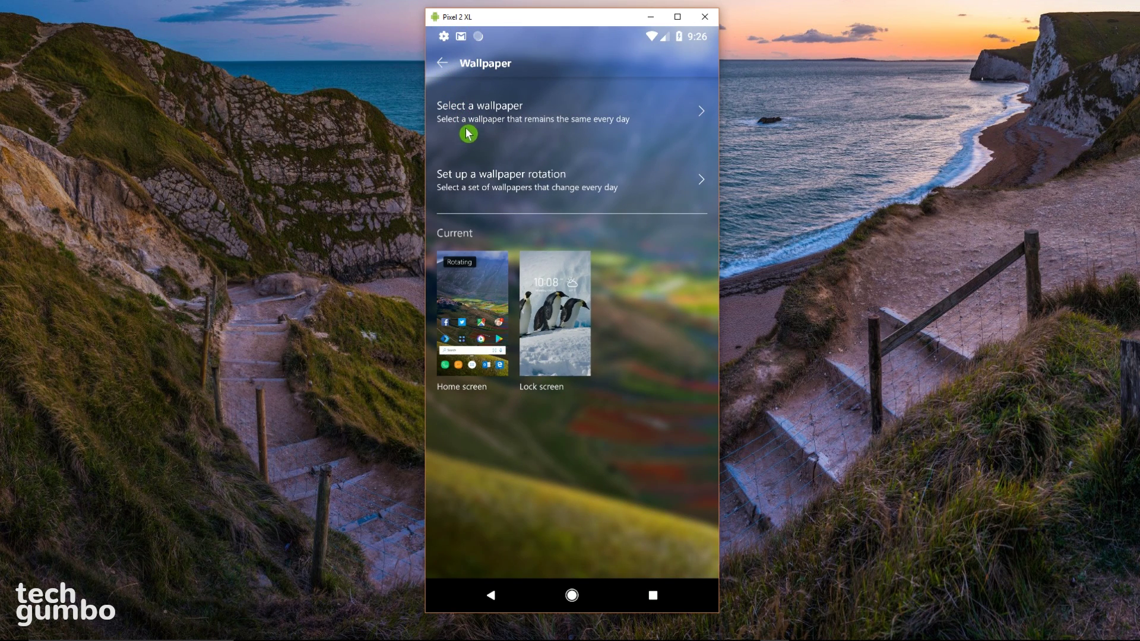
Keep Bing as the wallpaper rotation source and back out of the wallpaper settings.
click(484, 178)
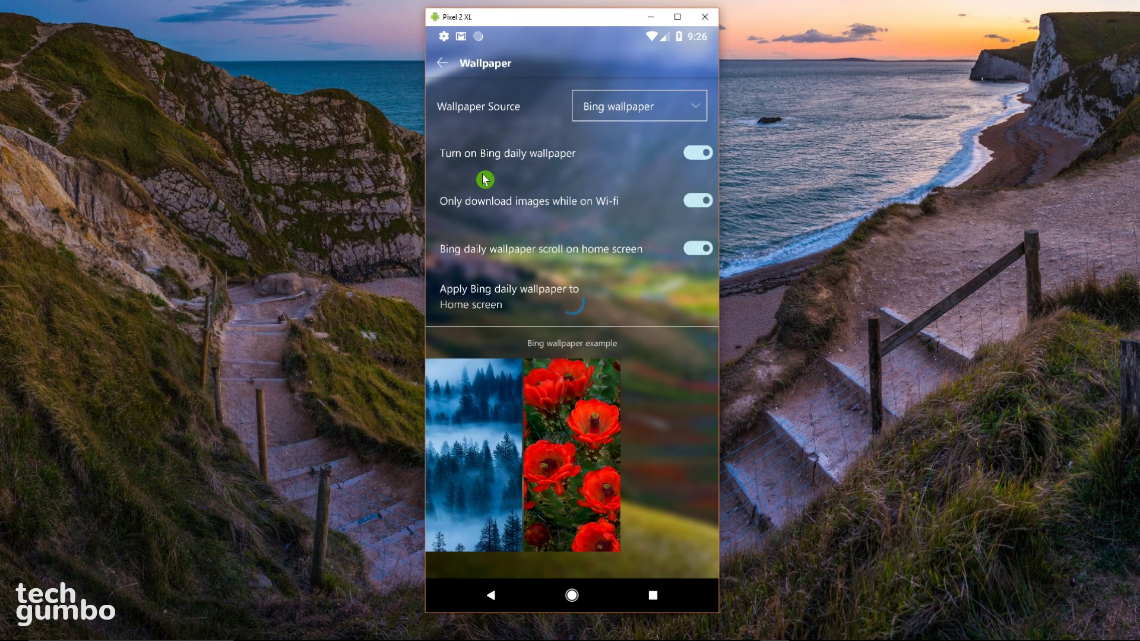
click(682, 114)
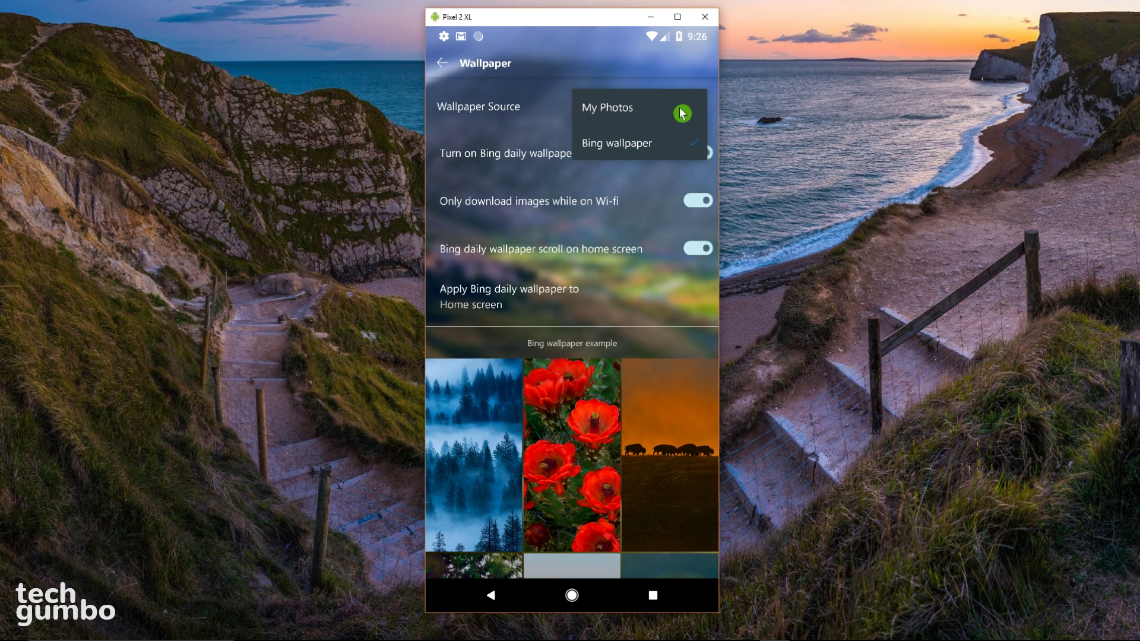
click(647, 147)
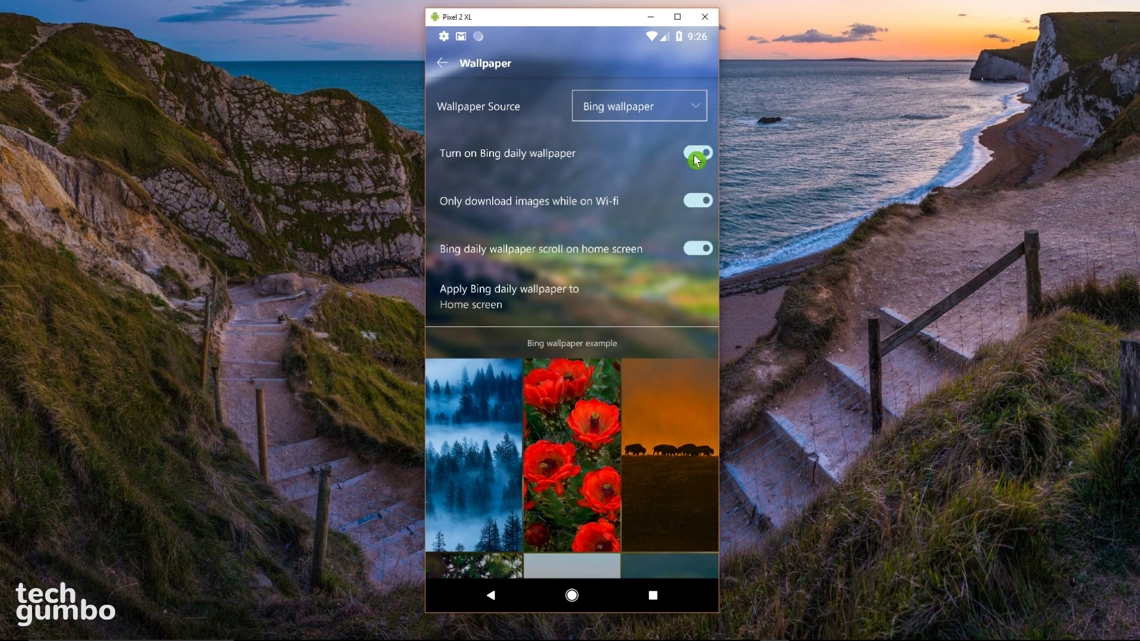
drag(696, 160, 703, 161)
click(443, 69)
Keep the Transparent theme after viewing the accent colour palette.
click(442, 64)
click(489, 150)
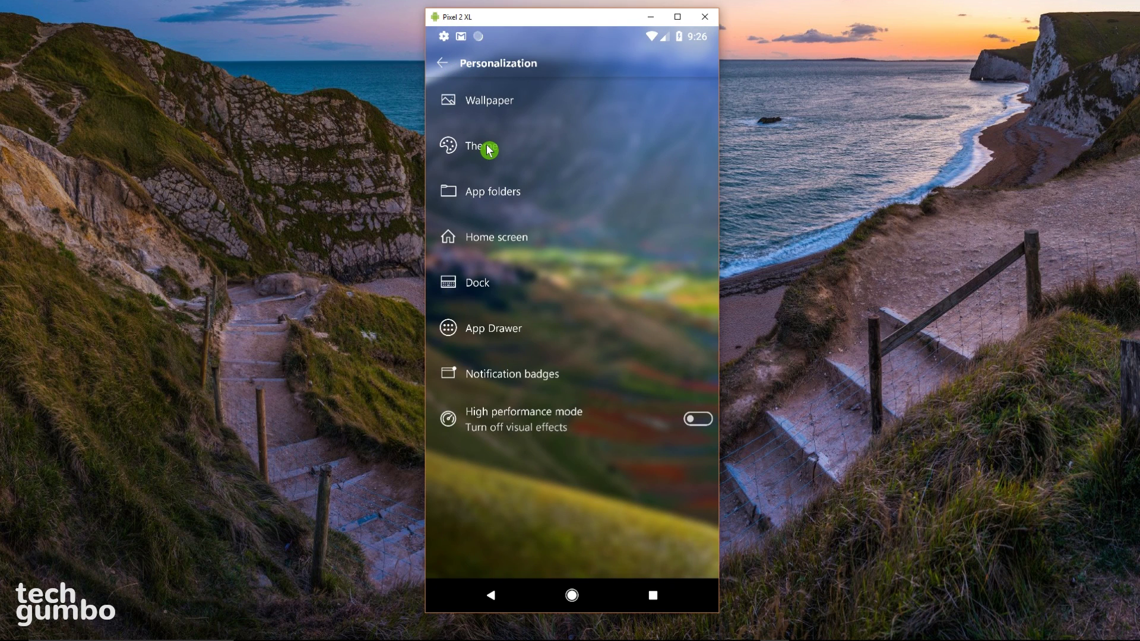
click(585, 334)
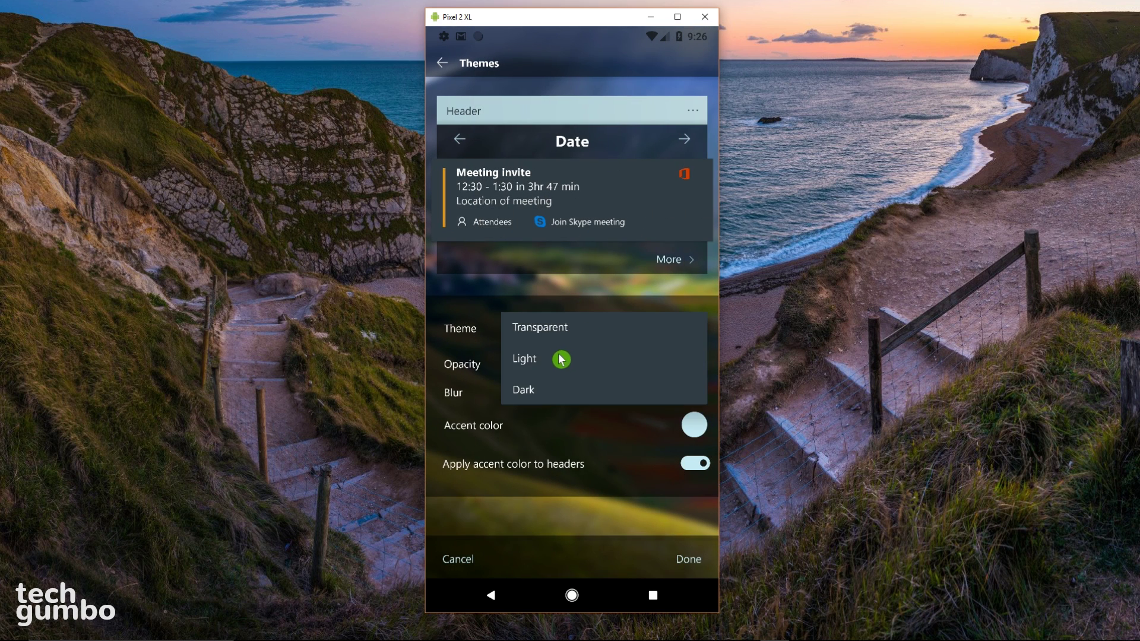
click(524, 336)
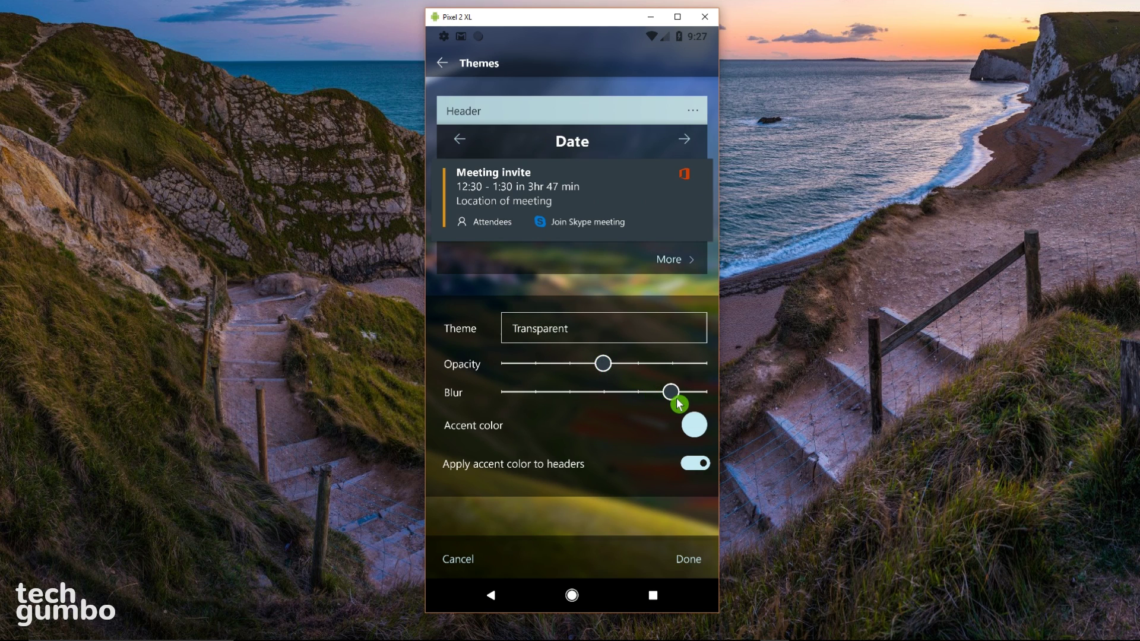
click(694, 428)
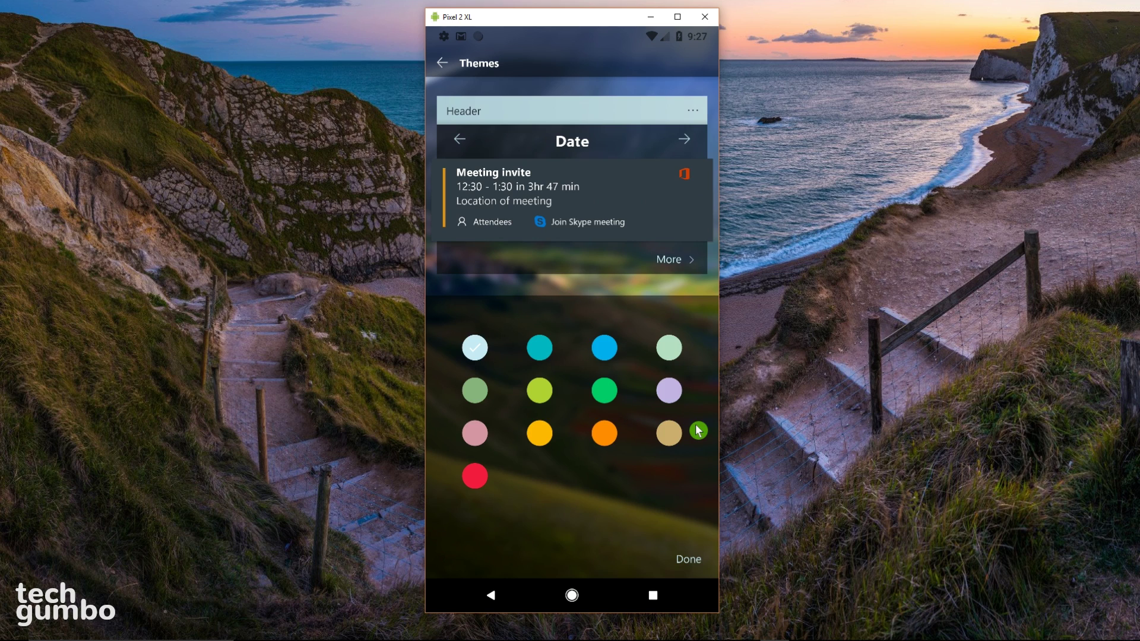
click(688, 559)
click(687, 560)
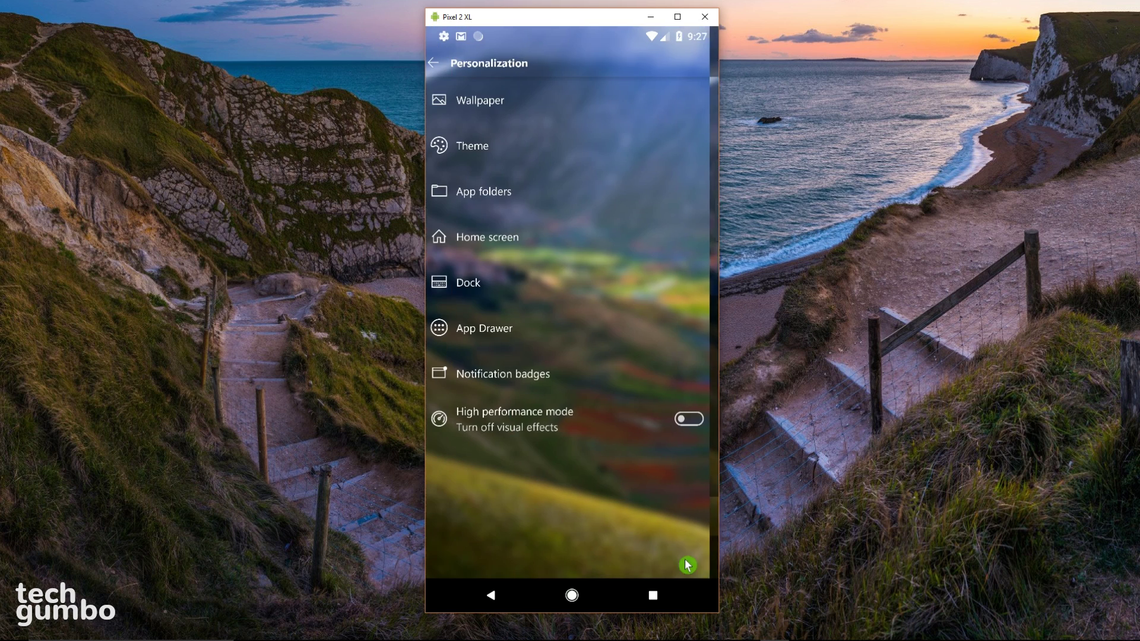
Give app folders the dark square shape and save it, then open Home screen settings.
click(494, 200)
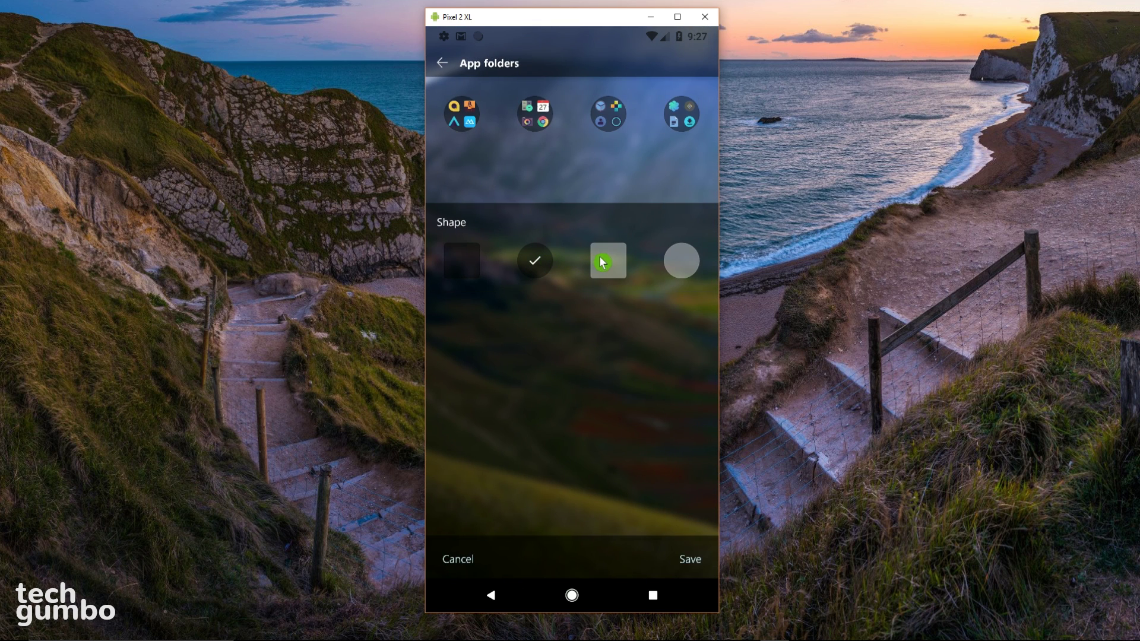
click(603, 262)
click(687, 266)
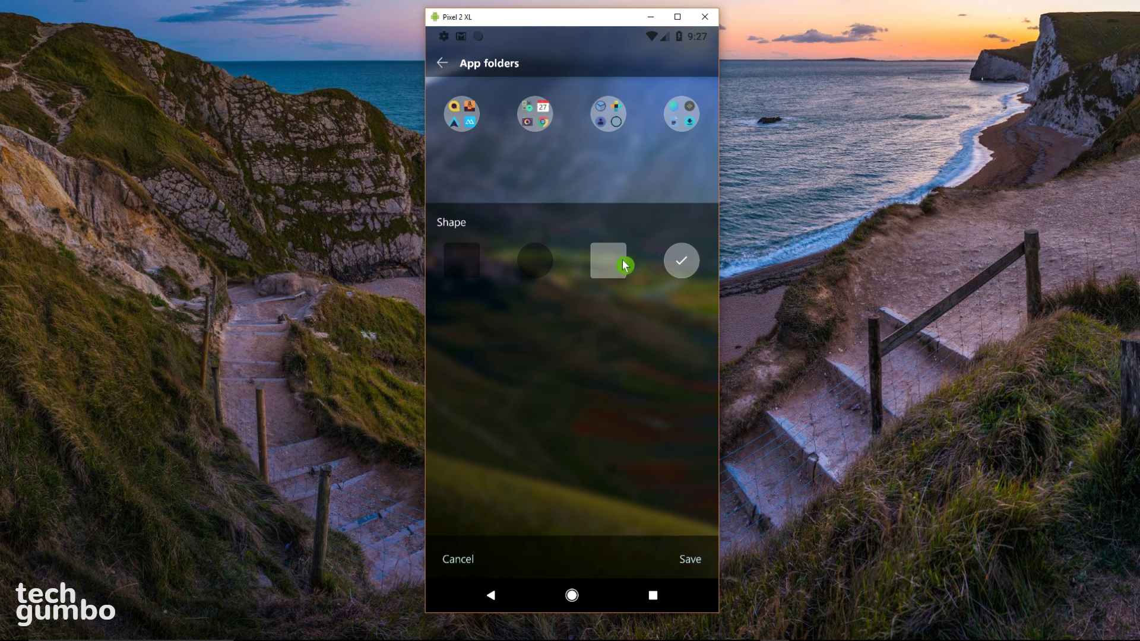
click(467, 266)
click(687, 561)
click(492, 248)
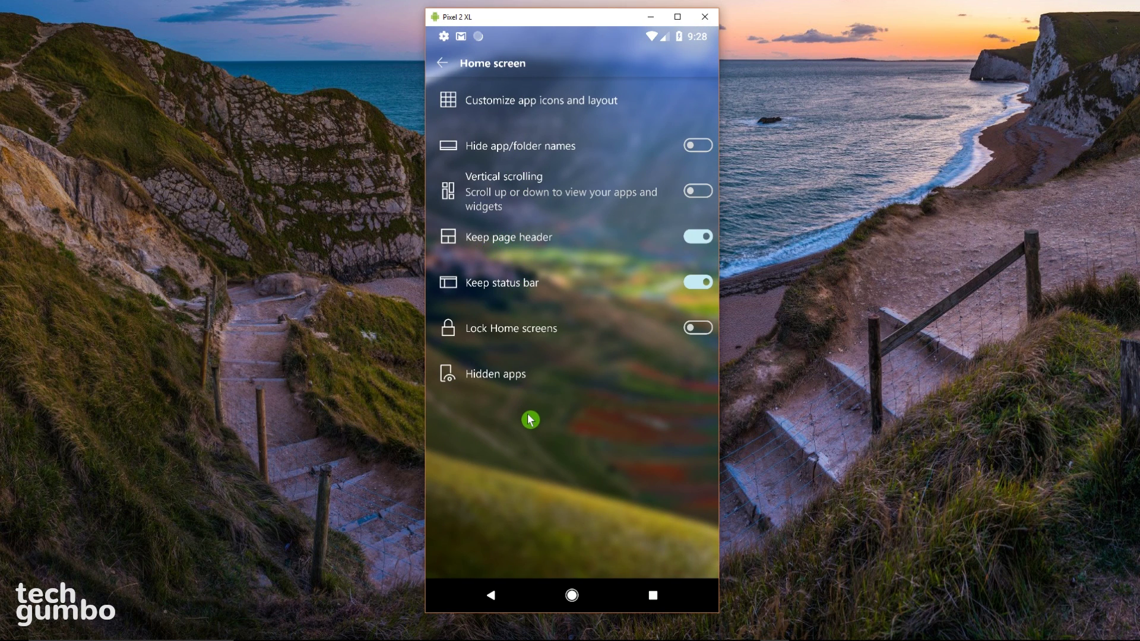
Try the Smallest icon size, restore Default, and keep the Viral icon pack.
click(539, 107)
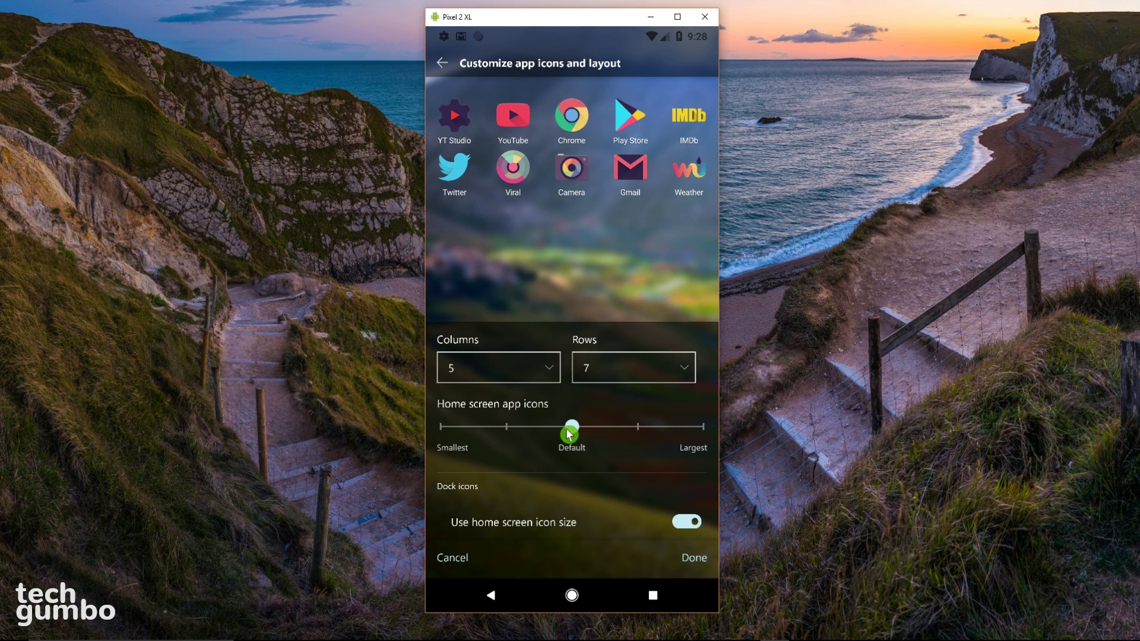
mouse_move(566, 429)
mouse_down()
mouse_move(469, 429)
mouse_move(572, 429)
mouse_up()
drag(610, 535, 605, 390)
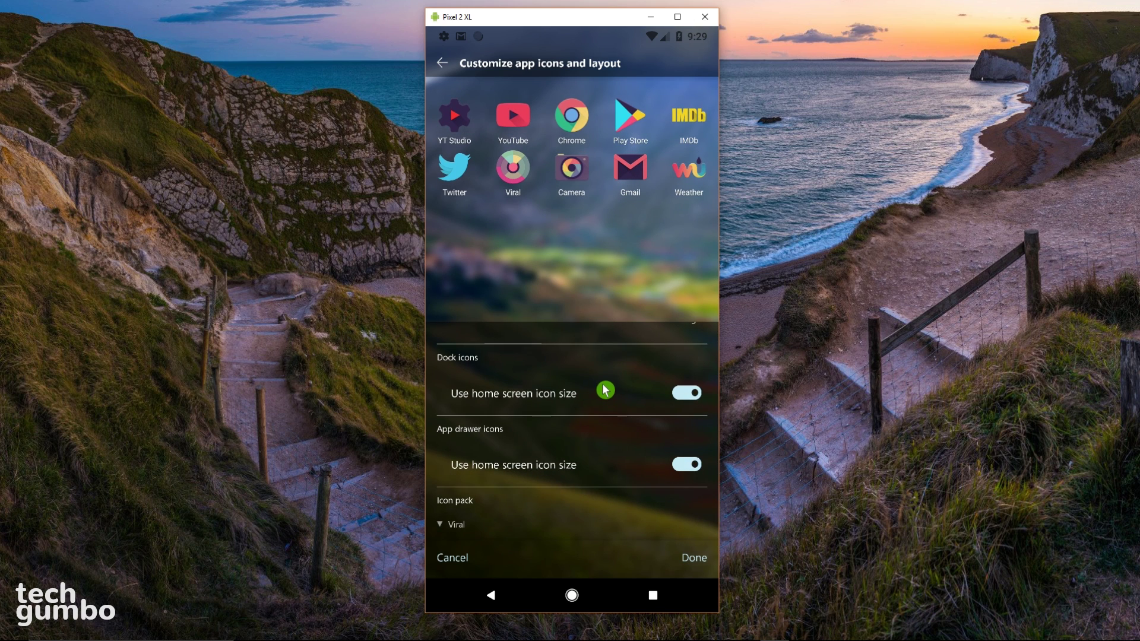
click(462, 528)
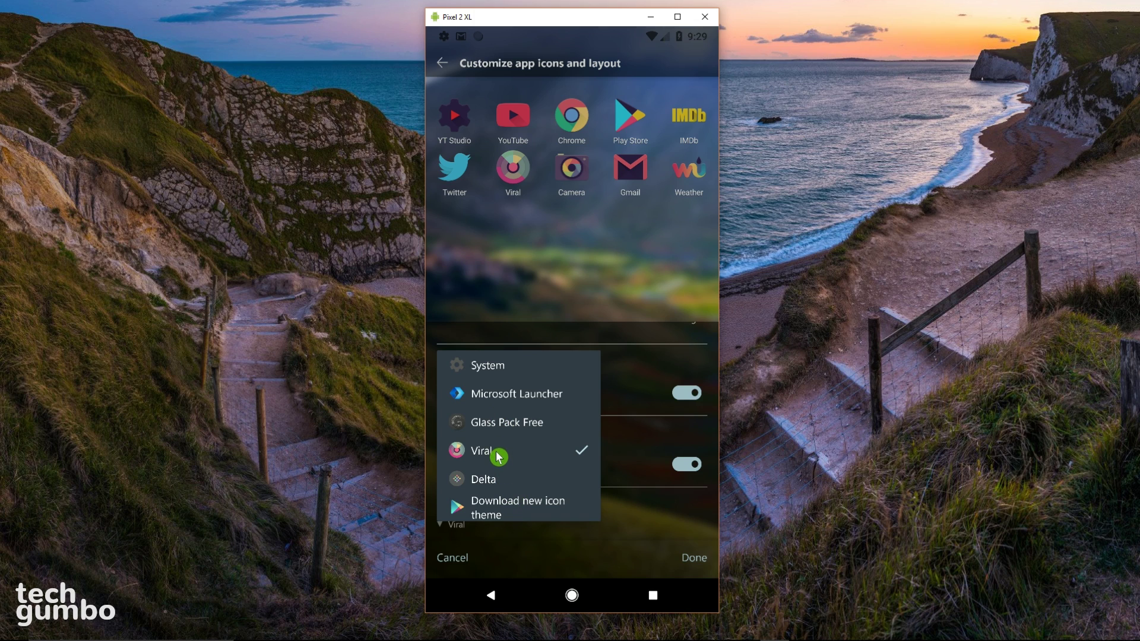
click(647, 510)
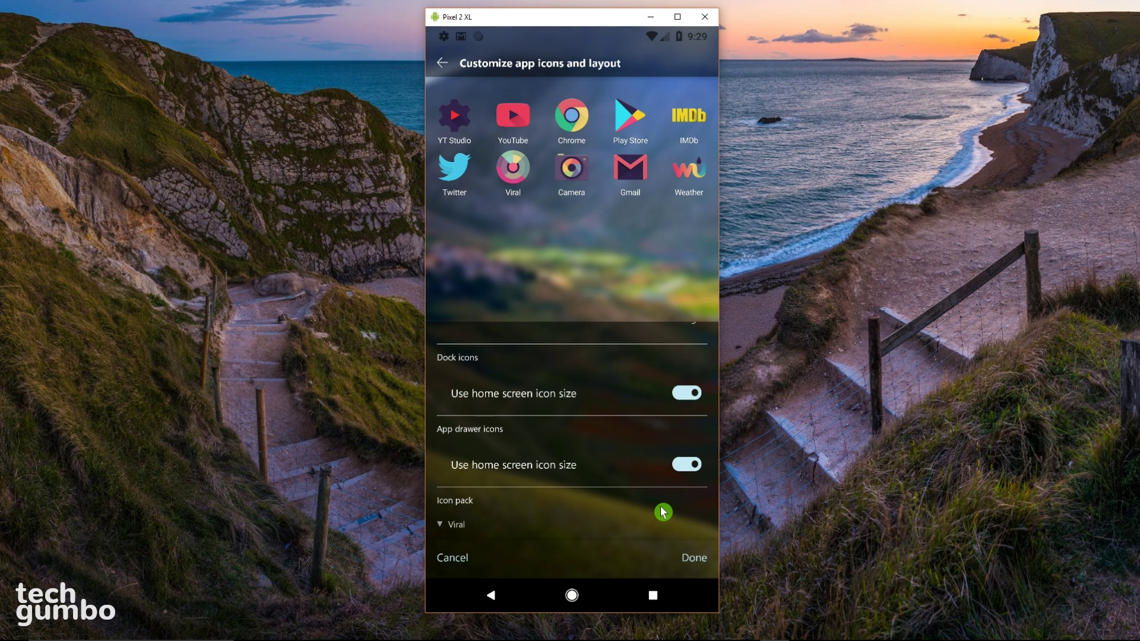
click(694, 560)
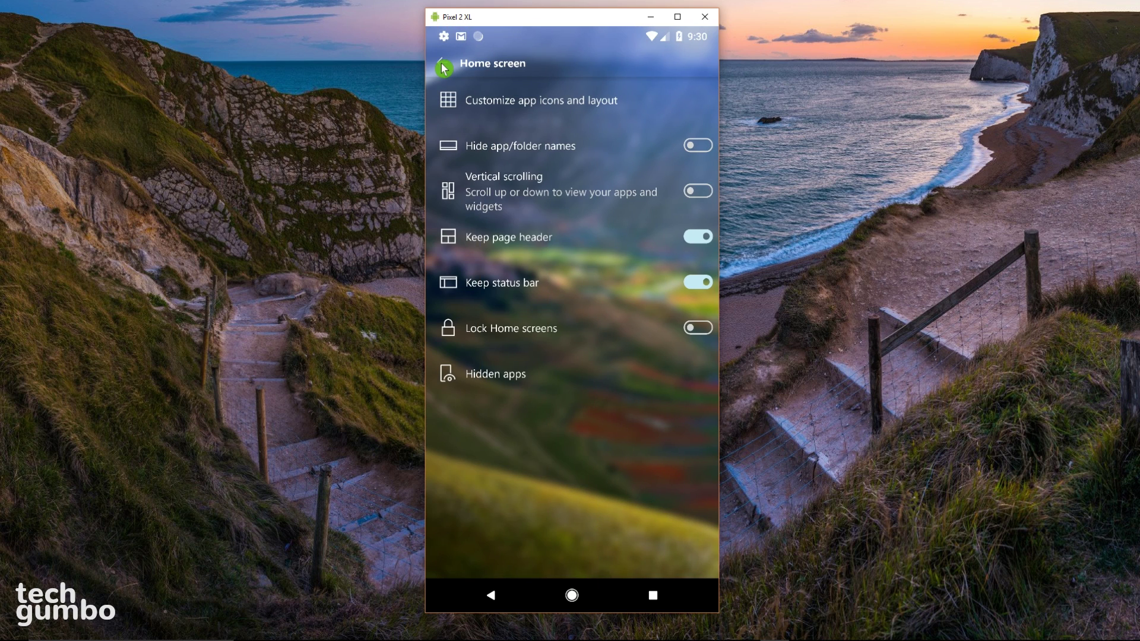
click(443, 66)
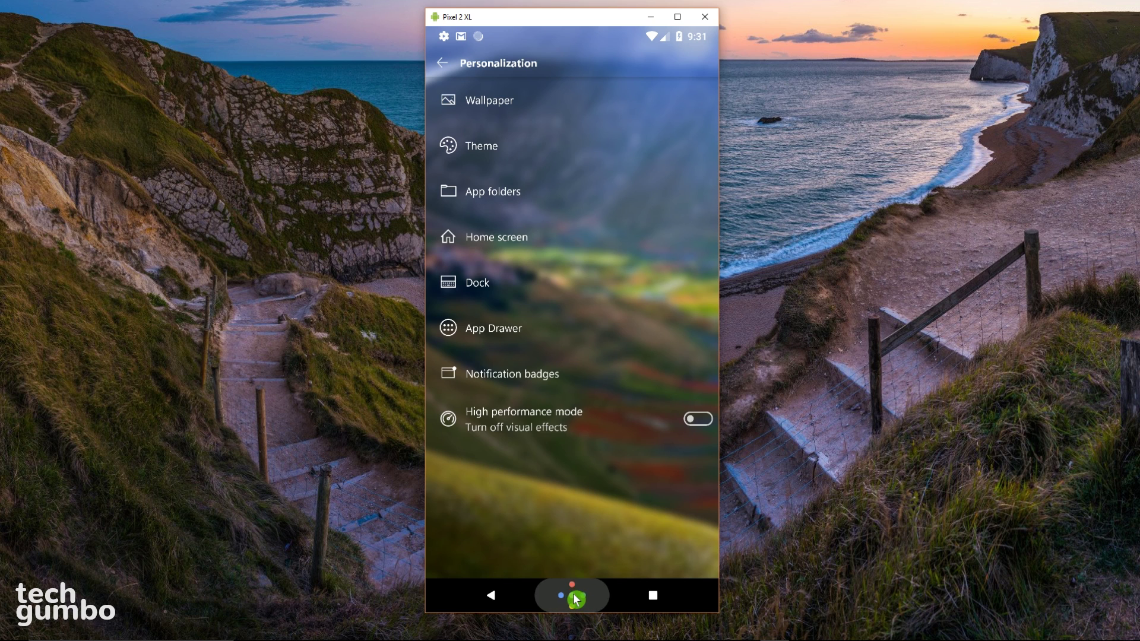
Go home and open the Microsoft folder holding Word, Excel, PowerPoint and Outlook.
click(572, 593)
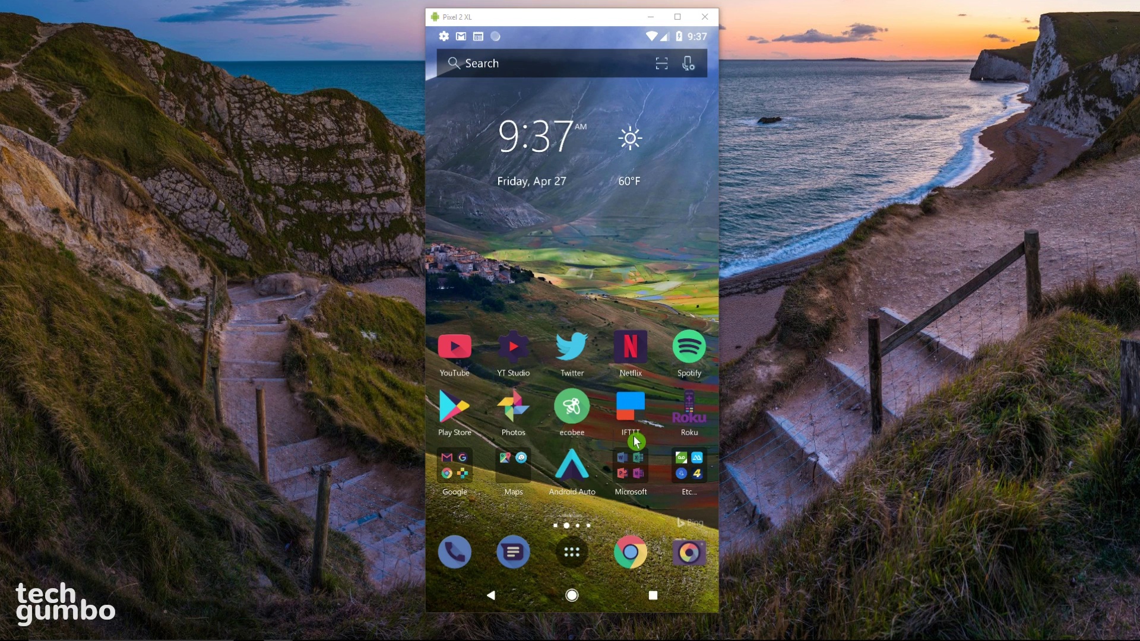
click(629, 472)
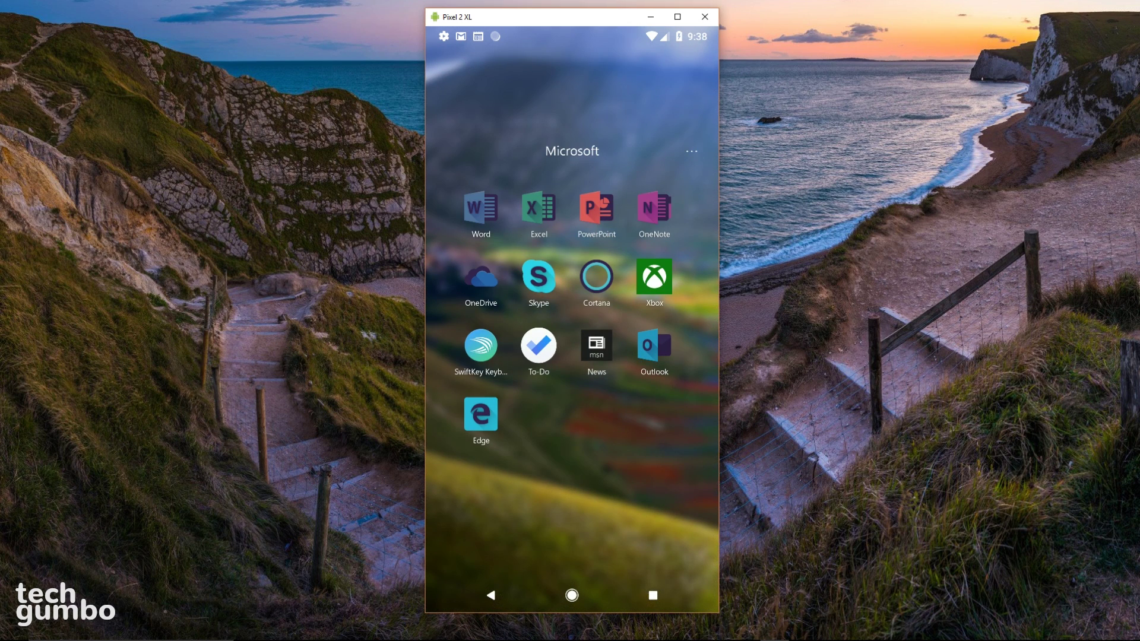